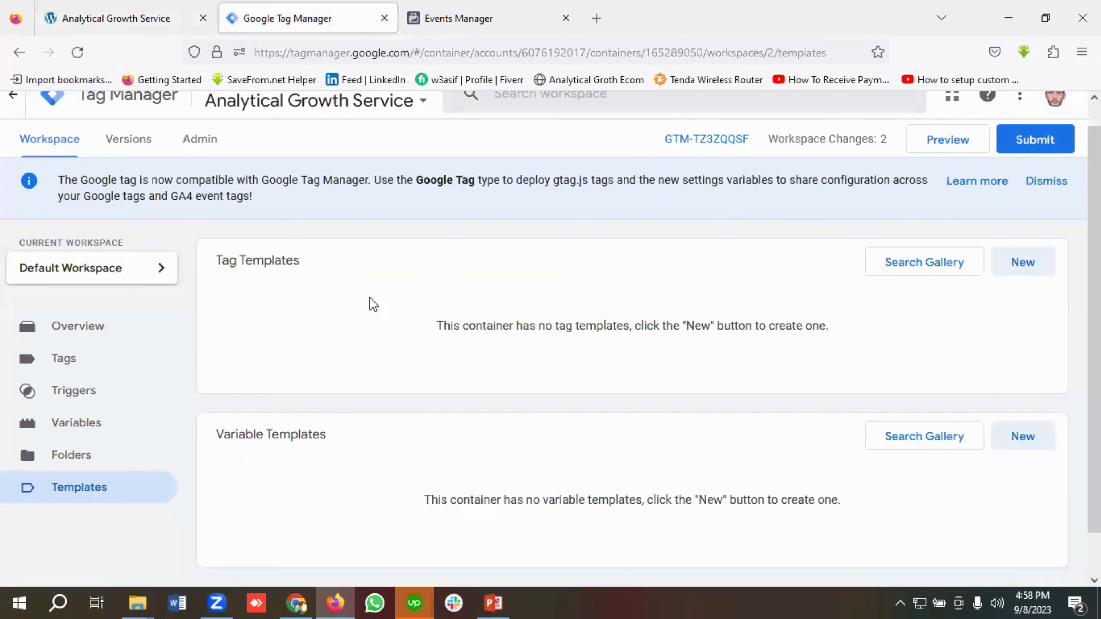
# Show the container's tag list in Tag Manager, and look over the Analytical Growth Service website's home page
pyautogui.click(64, 359)
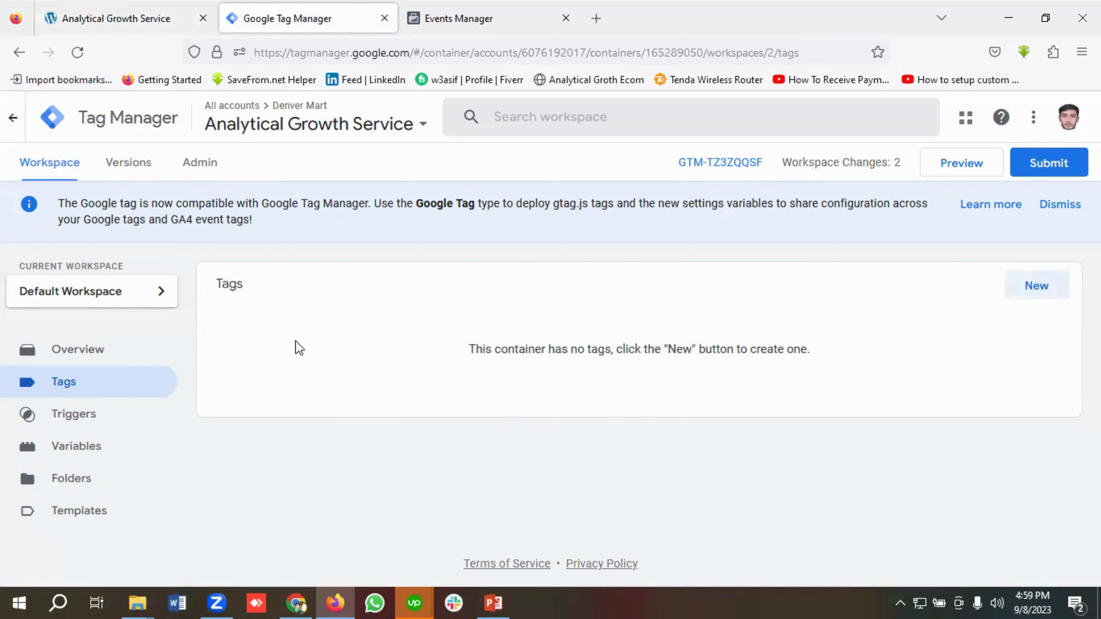
pyautogui.click(147, 15)
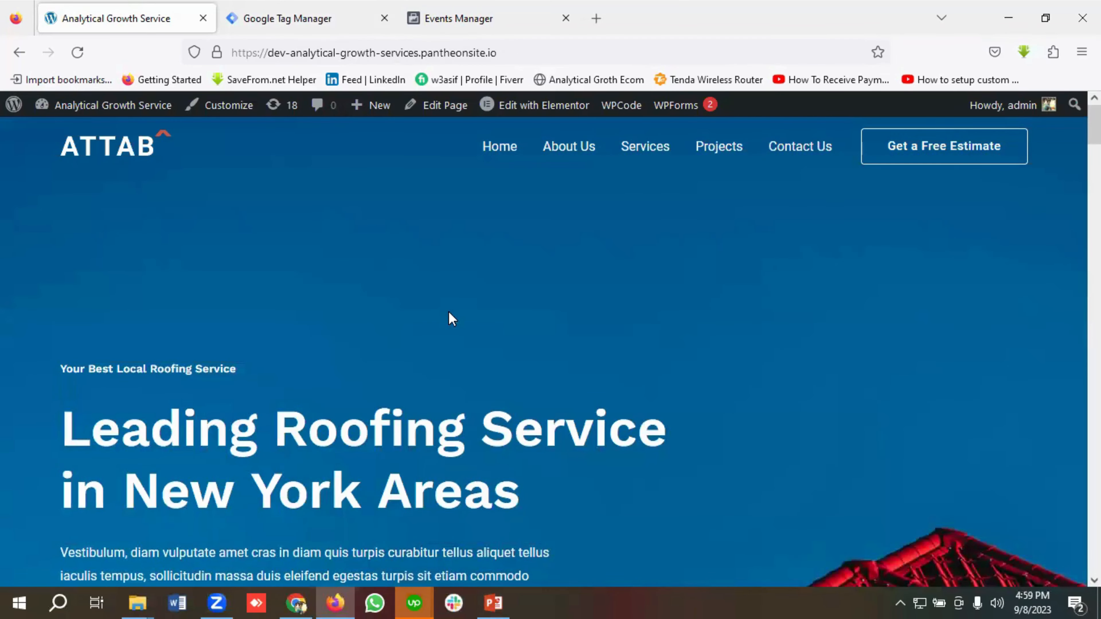
pyautogui.scroll(-6, 449, 312)
pyautogui.scroll(6, 448, 311)
pyautogui.scroll(-2, 342, 306)
pyautogui.scroll(2, 345, 304)
# Open the website's WordPress dashboard by adding /wp-admin/ to the site address
pyautogui.click(523, 52)
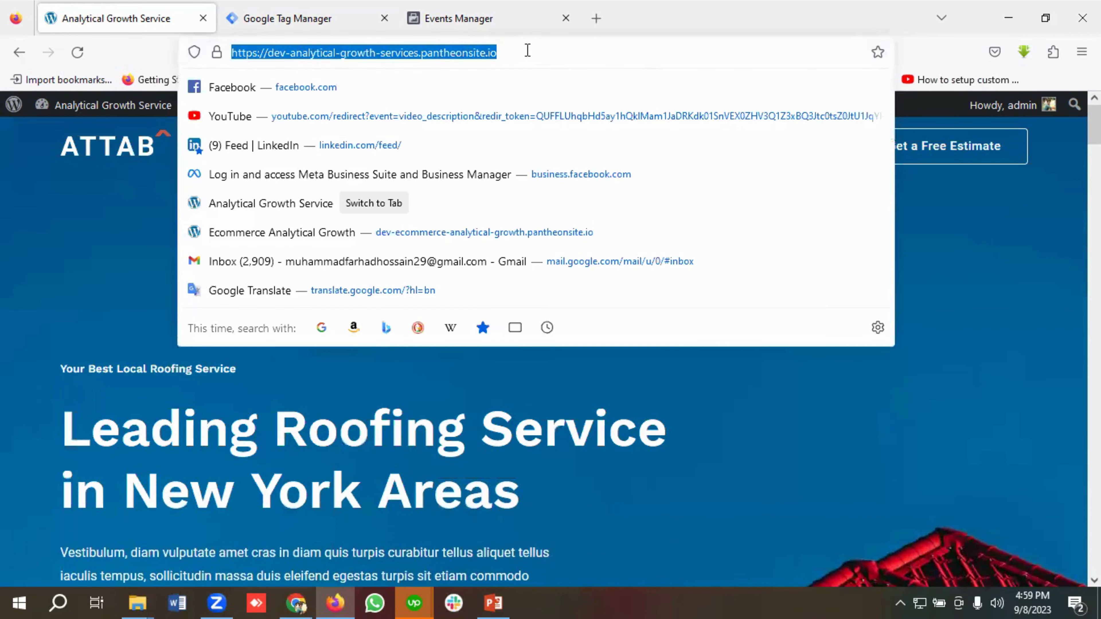
pyautogui.click(526, 51)
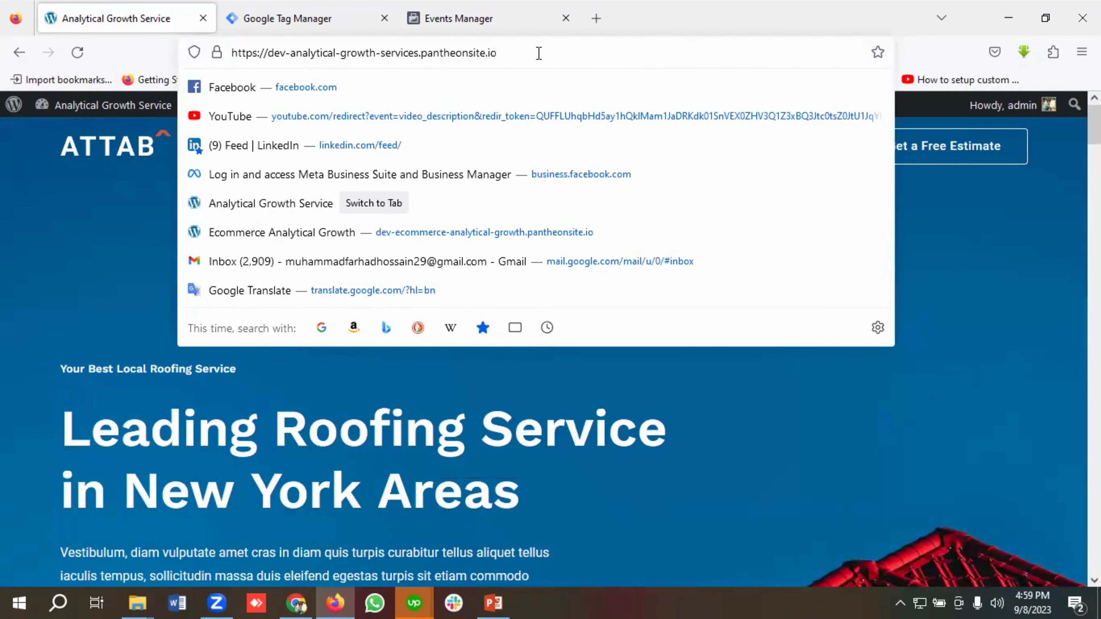
pyautogui.write('/wp-')
pyautogui.press('Return')
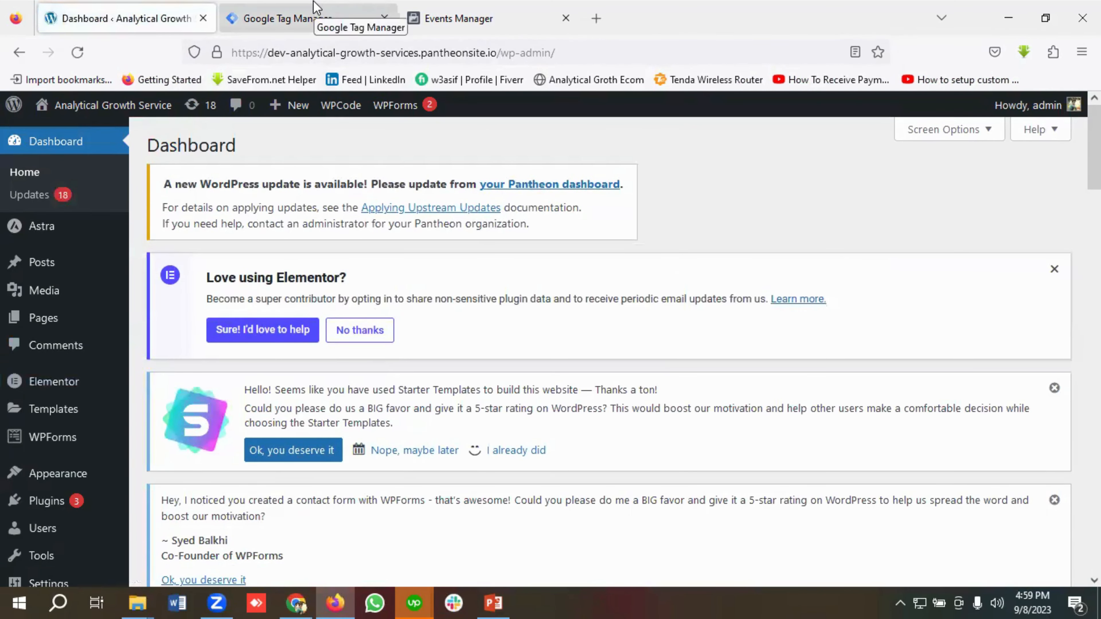
# Search the plugins available to add for "Insert Header Footer" and find WPCode among the results
pyautogui.scroll(-2, 65, 417)
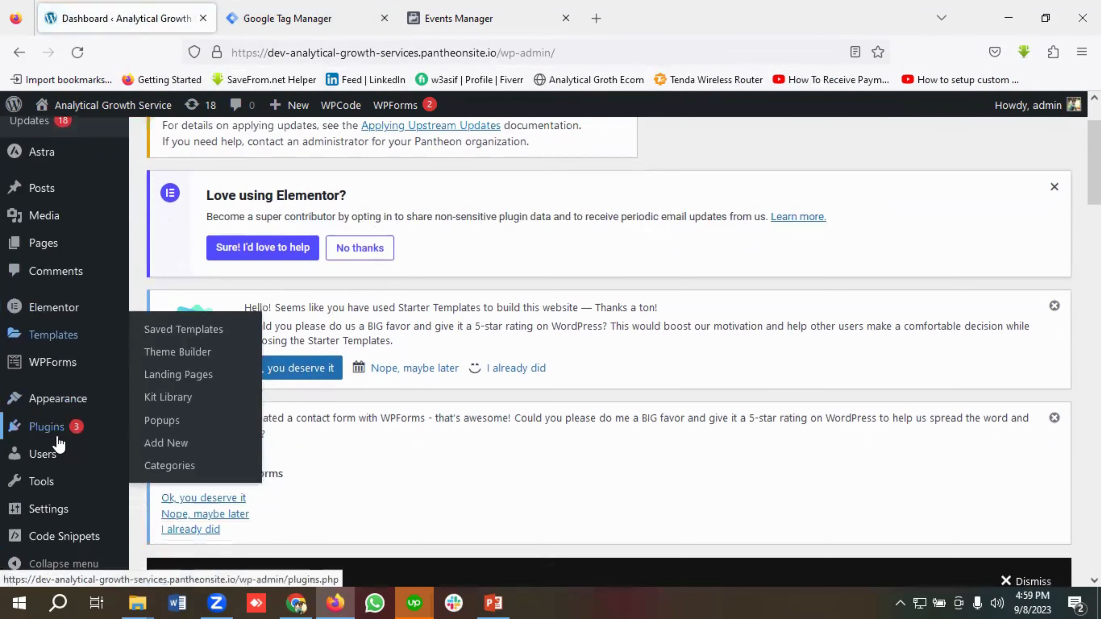
pyautogui.moveTo(54, 432)
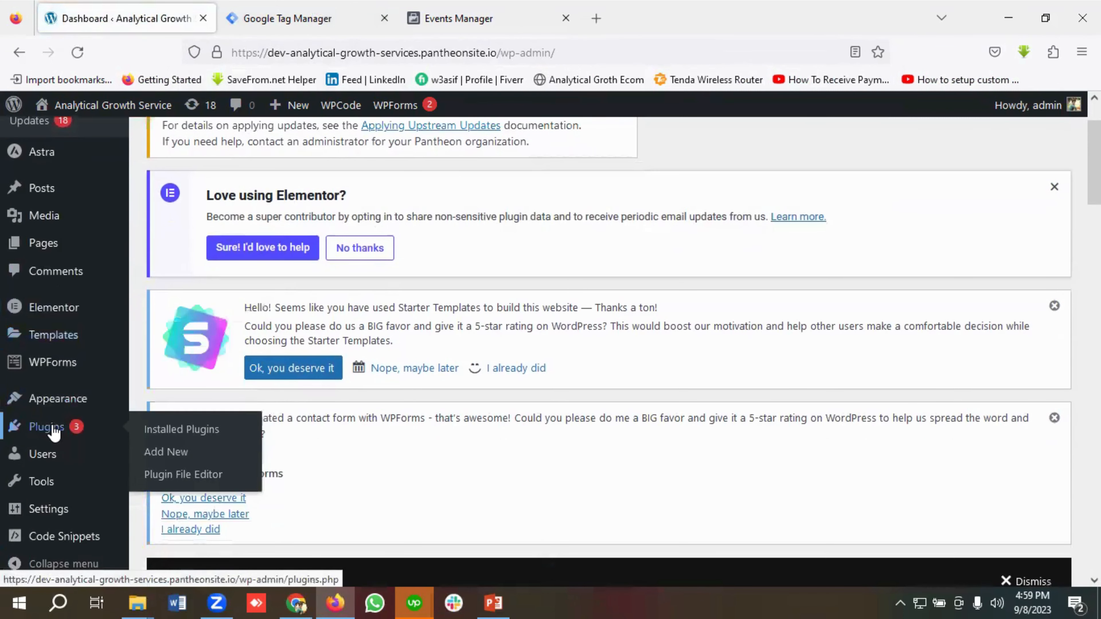
pyautogui.click(170, 455)
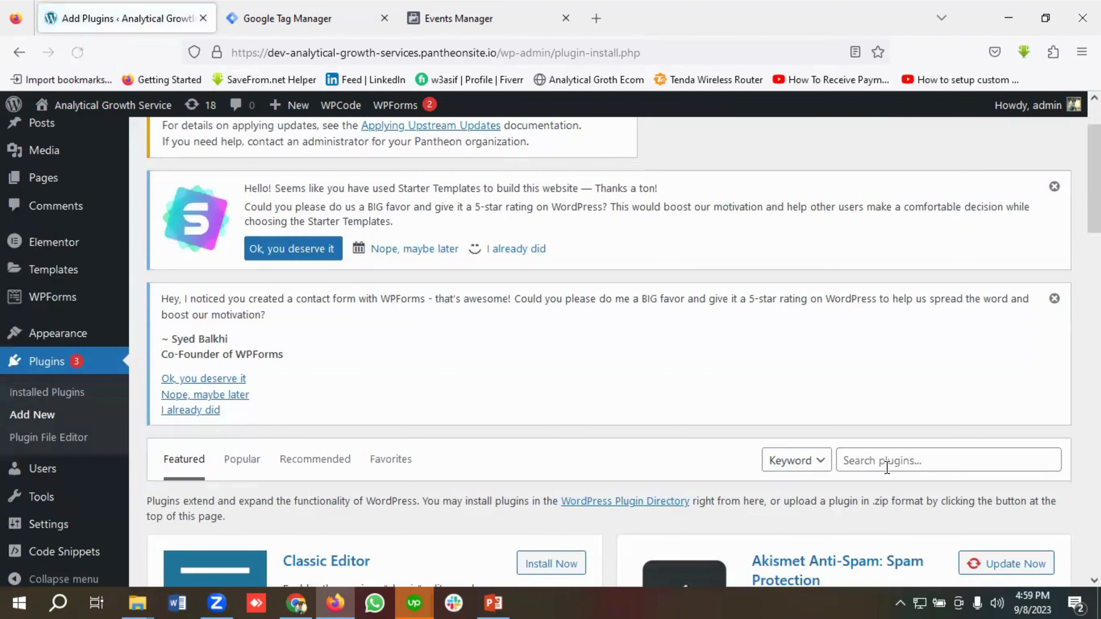
pyautogui.click(886, 464)
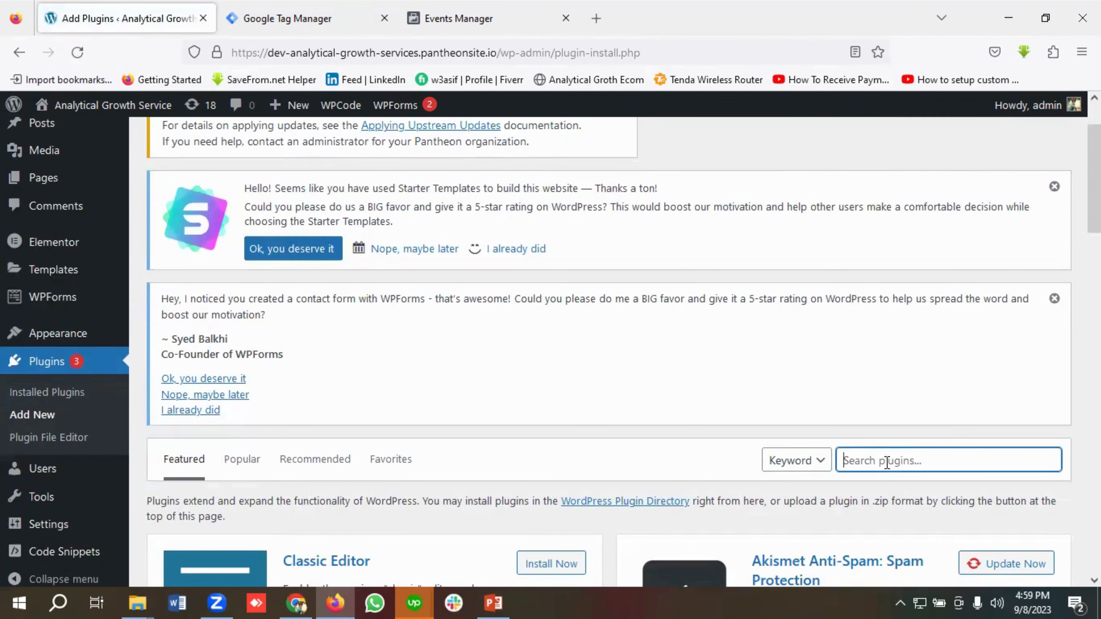
pyautogui.write('Insert H')
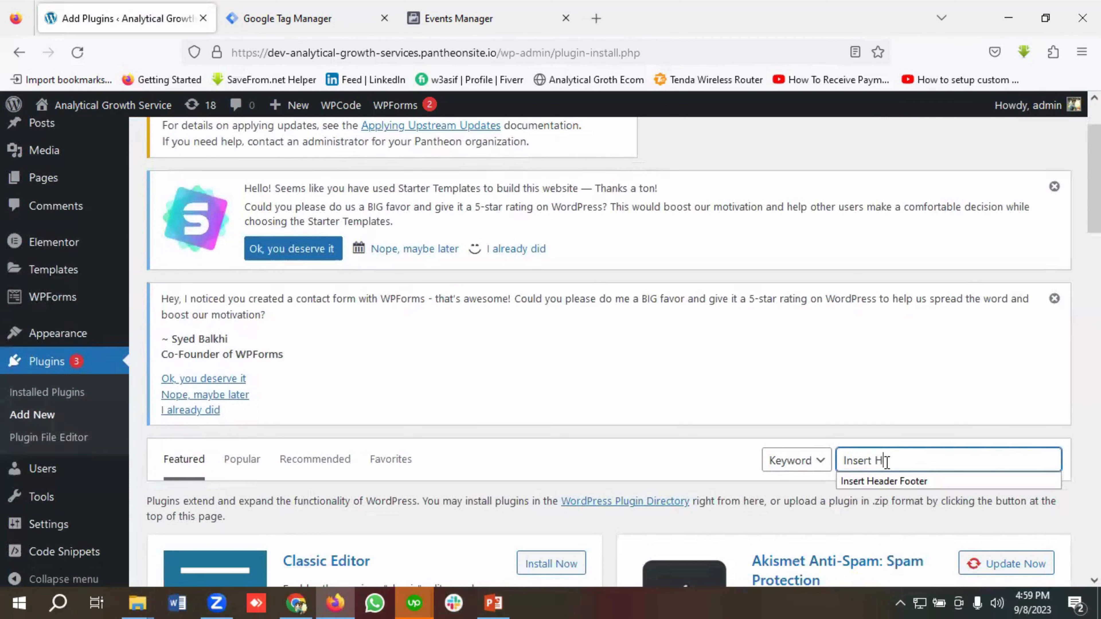
pyautogui.write('eader Footer')
pyautogui.press('Return')
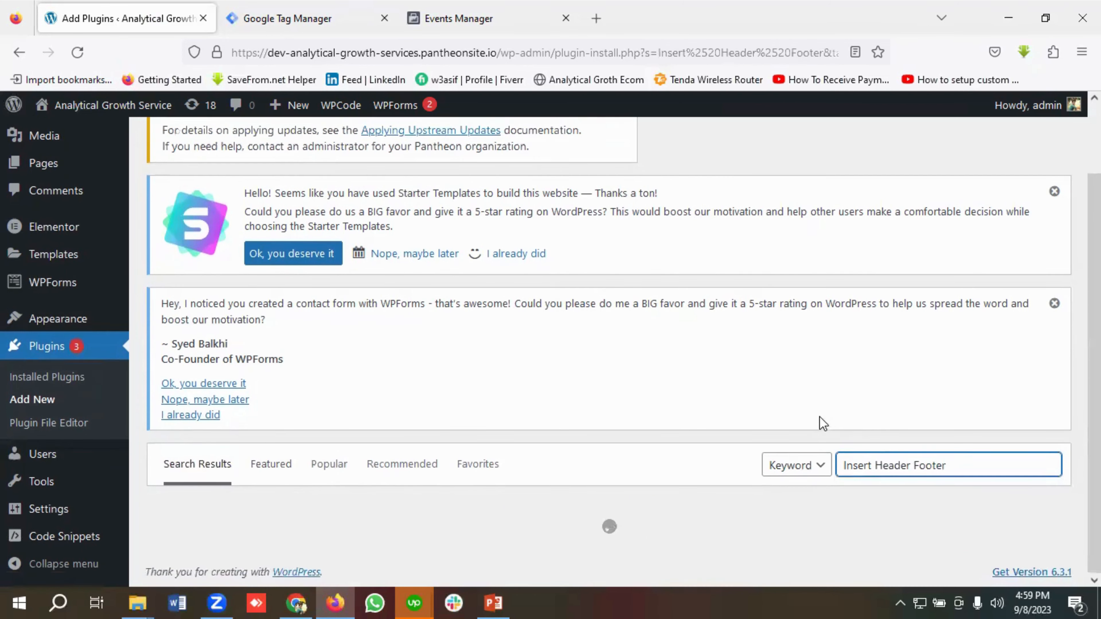
pyautogui.scroll(-2, 814, 418)
pyautogui.scroll(-1, 734, 415)
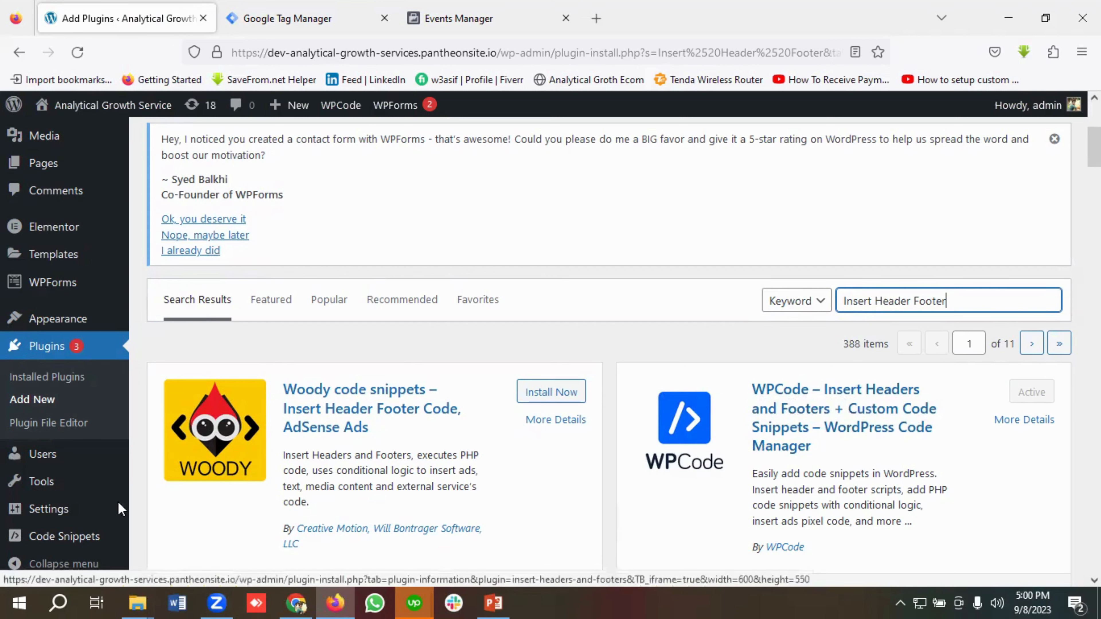
pyautogui.scroll(-2, 59, 402)
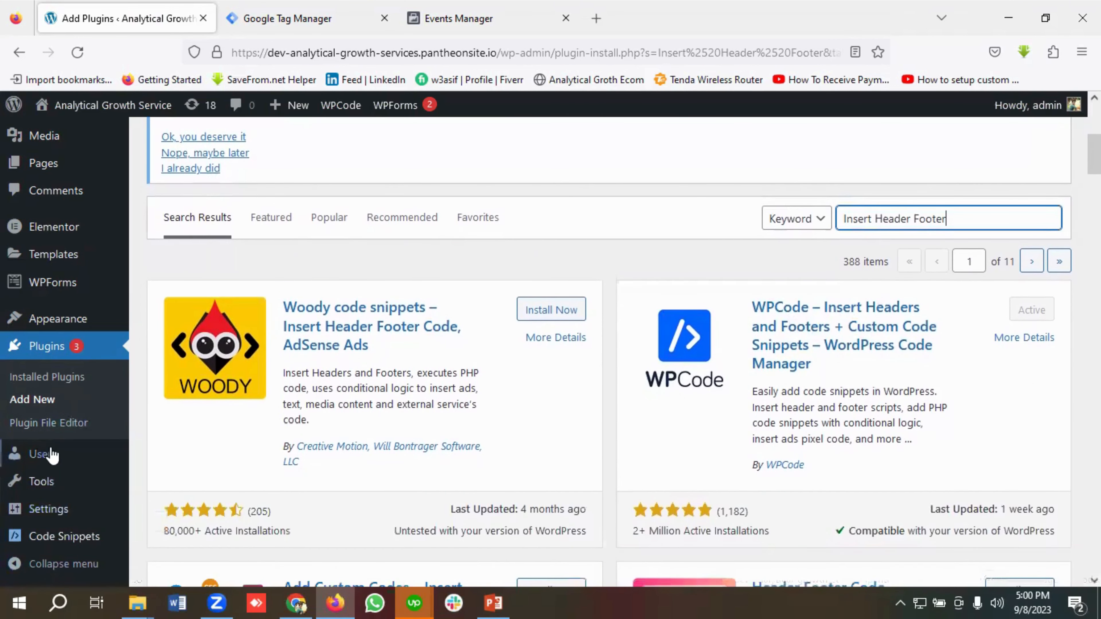
# Open the Header & Footer page of Code Snippets and review its Header and Body code boxes
pyautogui.moveTo(54, 554)
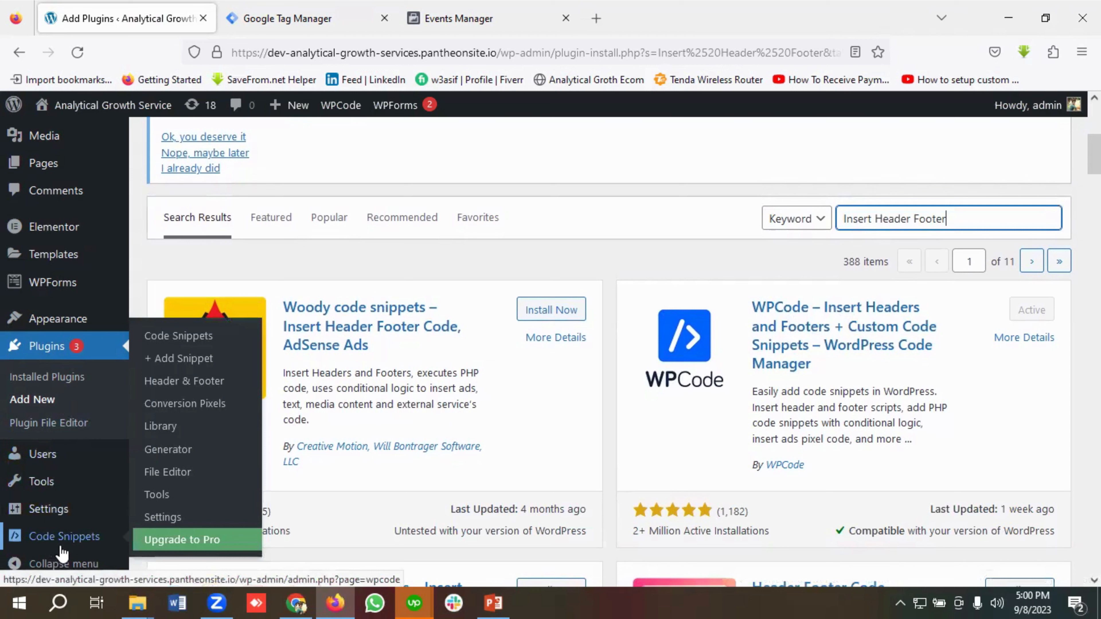
pyautogui.click(182, 390)
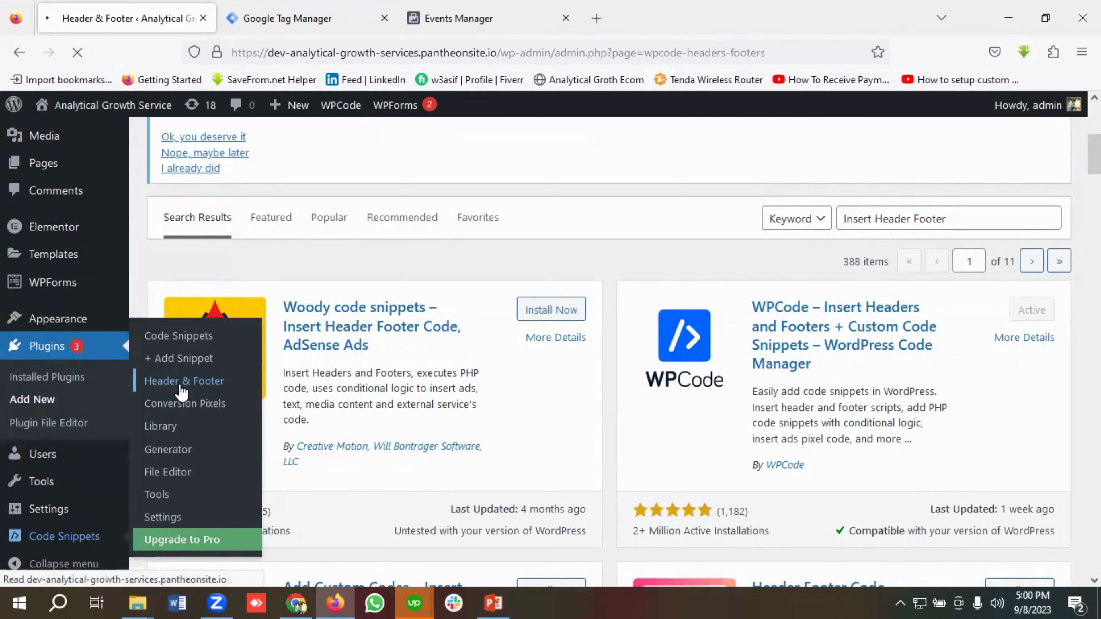
pyautogui.scroll(-4, 381, 406)
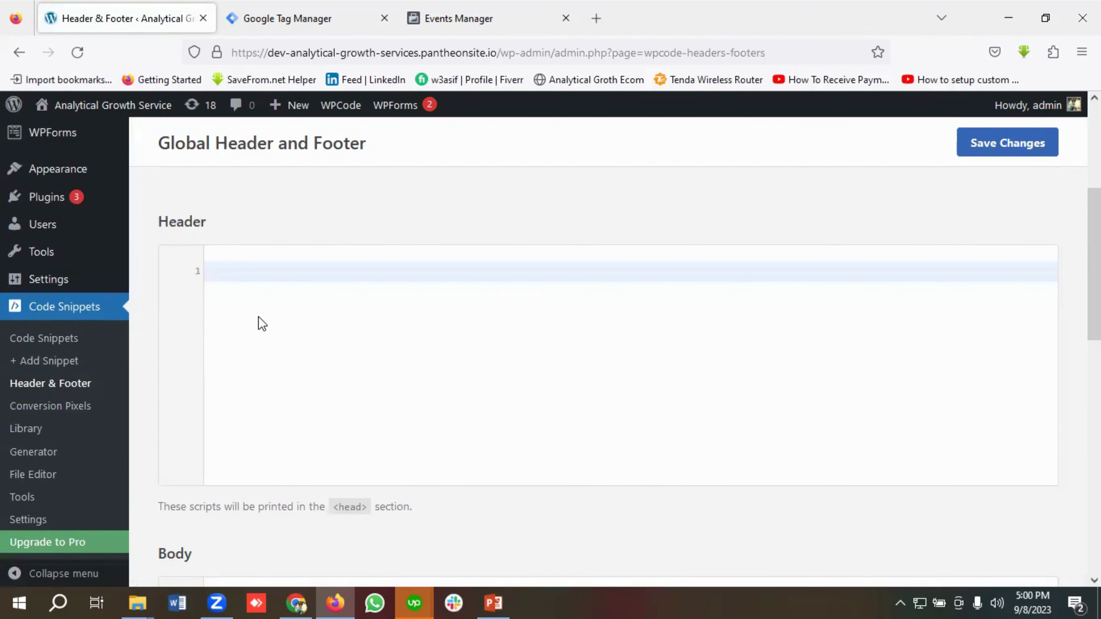
pyautogui.scroll(-5, 263, 323)
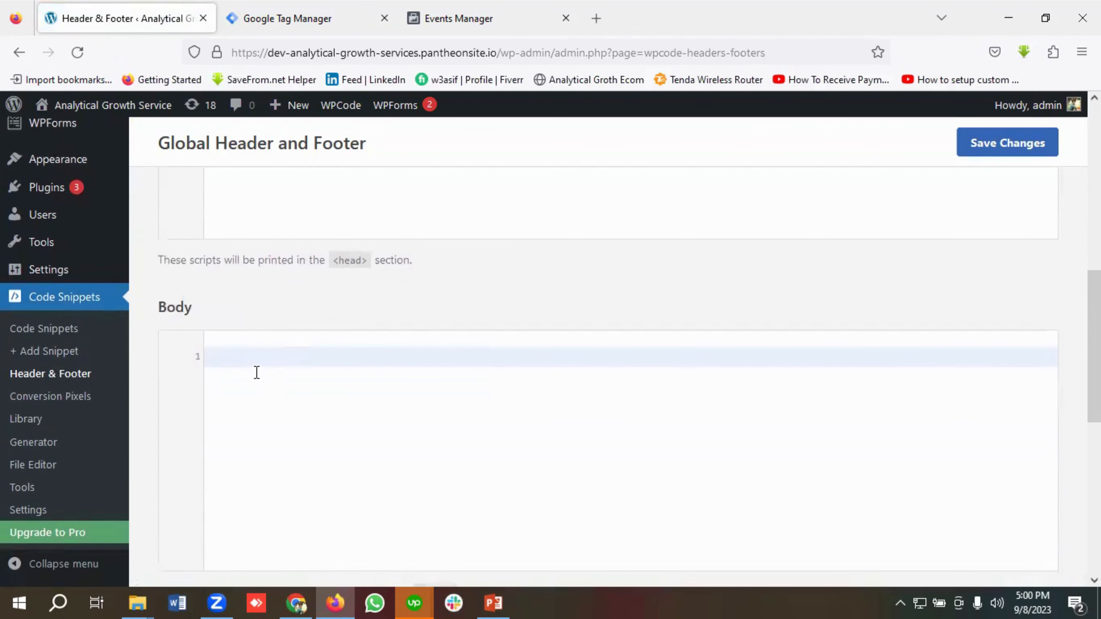
pyautogui.scroll(6, 264, 378)
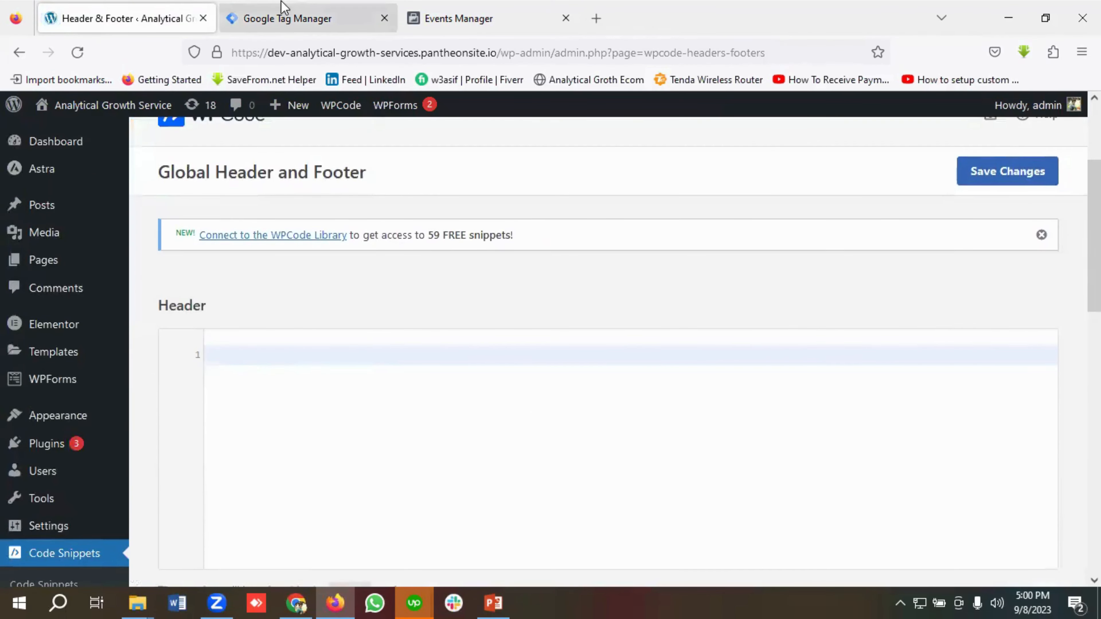
# Copy the <head> installation snippet from Google Tag Manager and paste it into the site's global Header code box
pyautogui.click(282, 15)
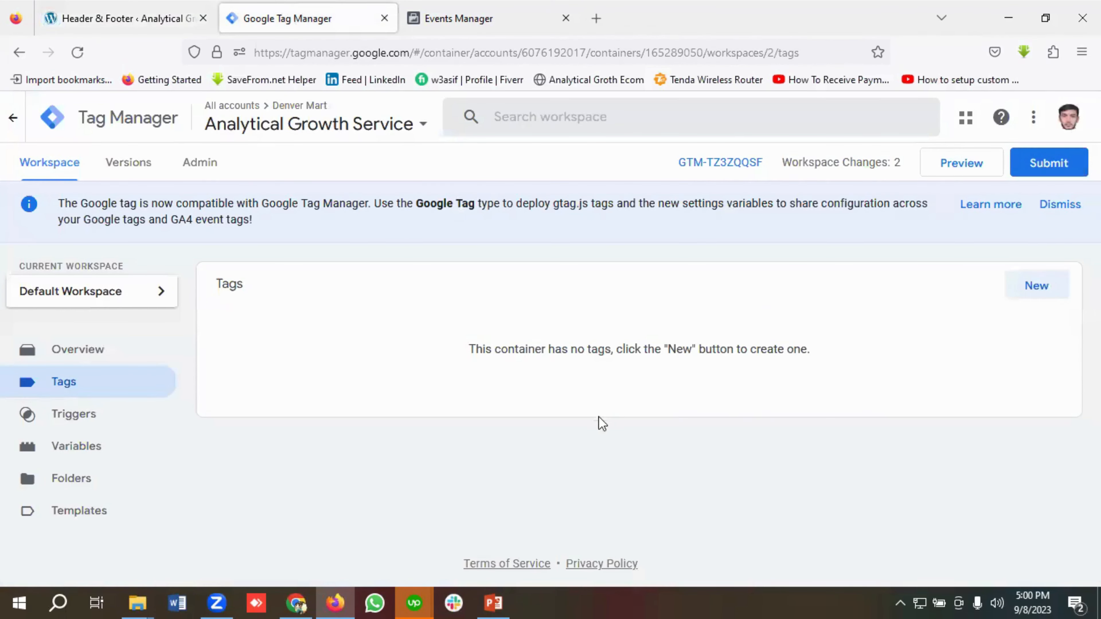
pyautogui.click(700, 170)
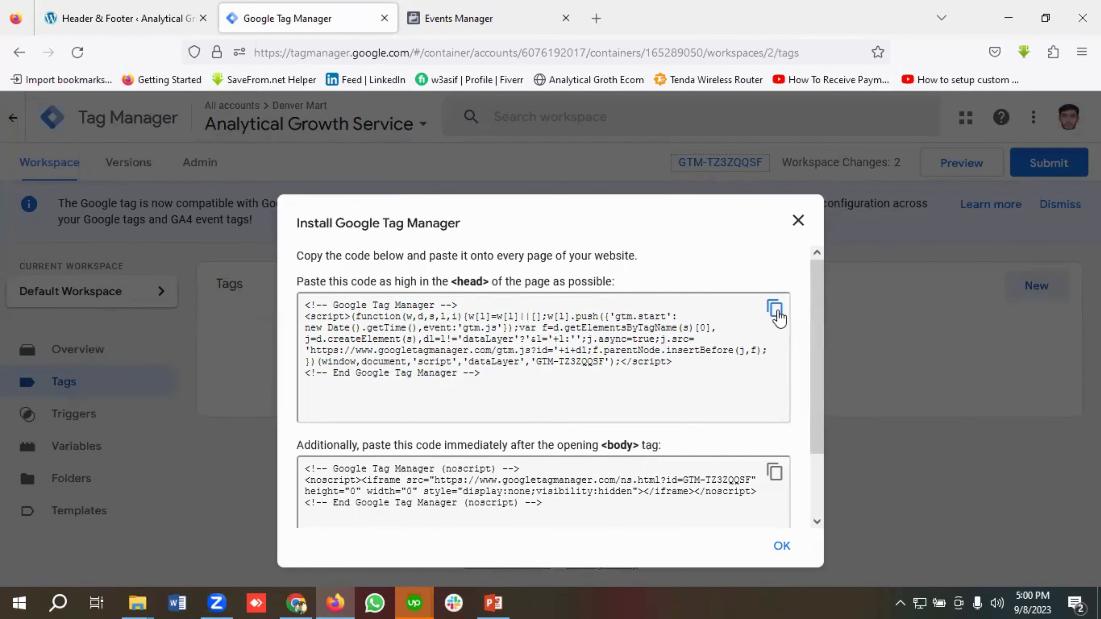
pyautogui.click(775, 310)
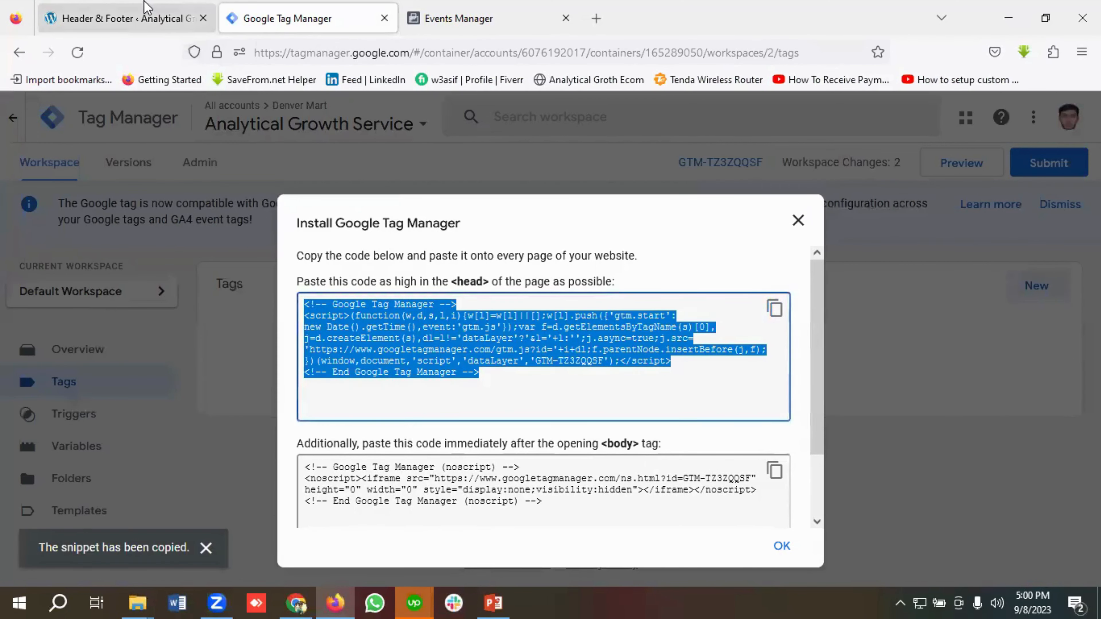
pyautogui.click(149, 15)
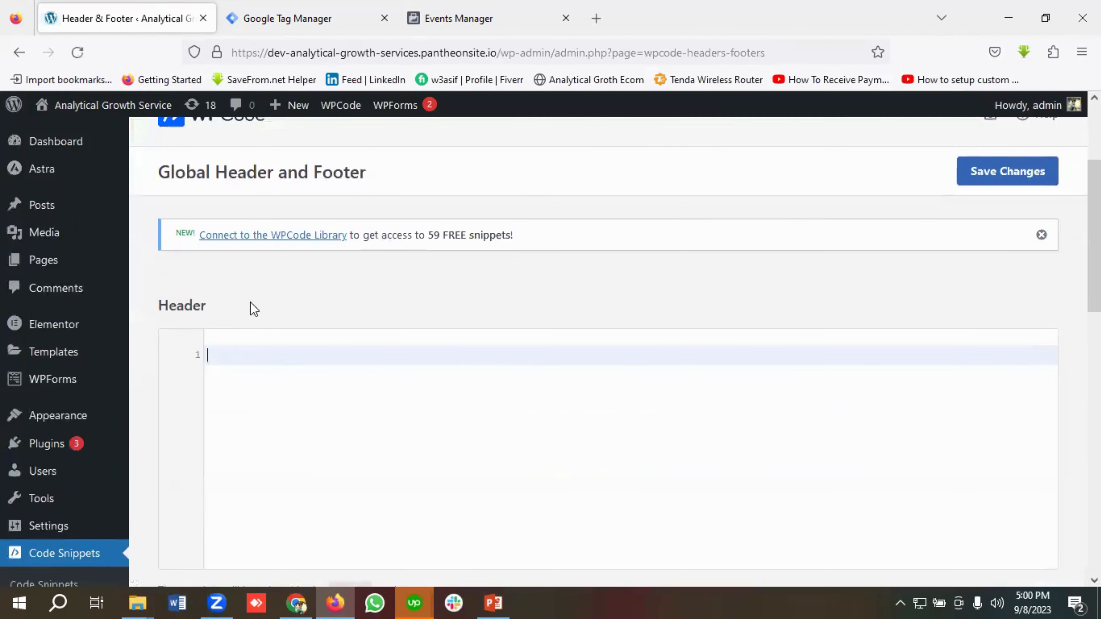
pyautogui.click(237, 370)
pyautogui.hotkey('ctrl', 'v')
# Copy Tag Manager's <body> noscript snippet into the site's global Body code box and save the changes
pyautogui.scroll(-8, 376, 357)
pyautogui.click(327, 327)
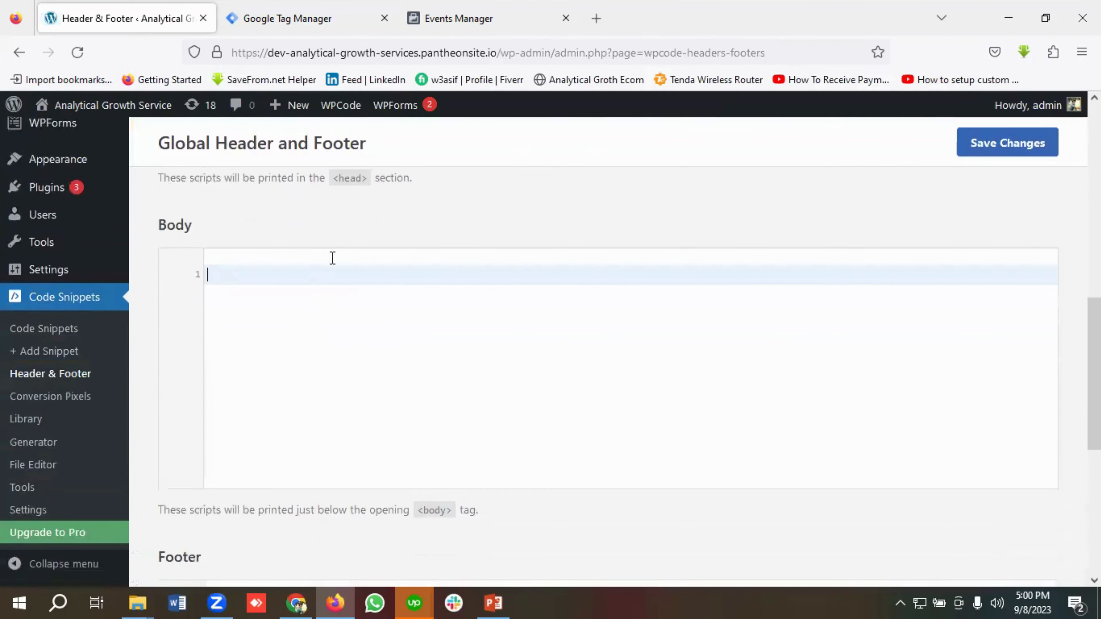
pyautogui.click(310, 26)
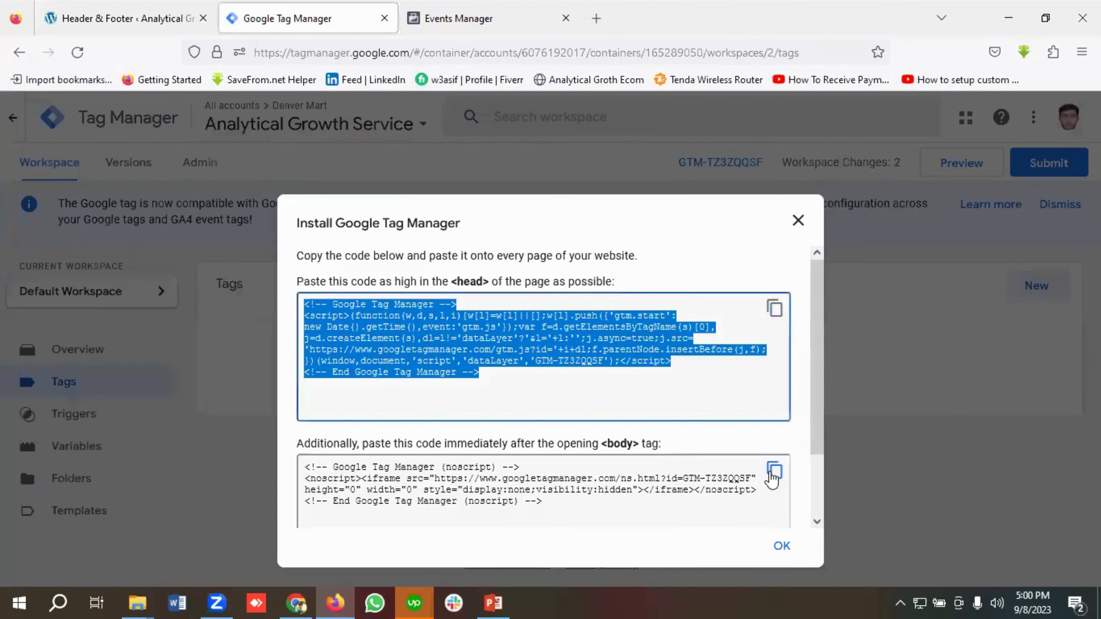
pyautogui.click(774, 472)
pyautogui.click(176, 19)
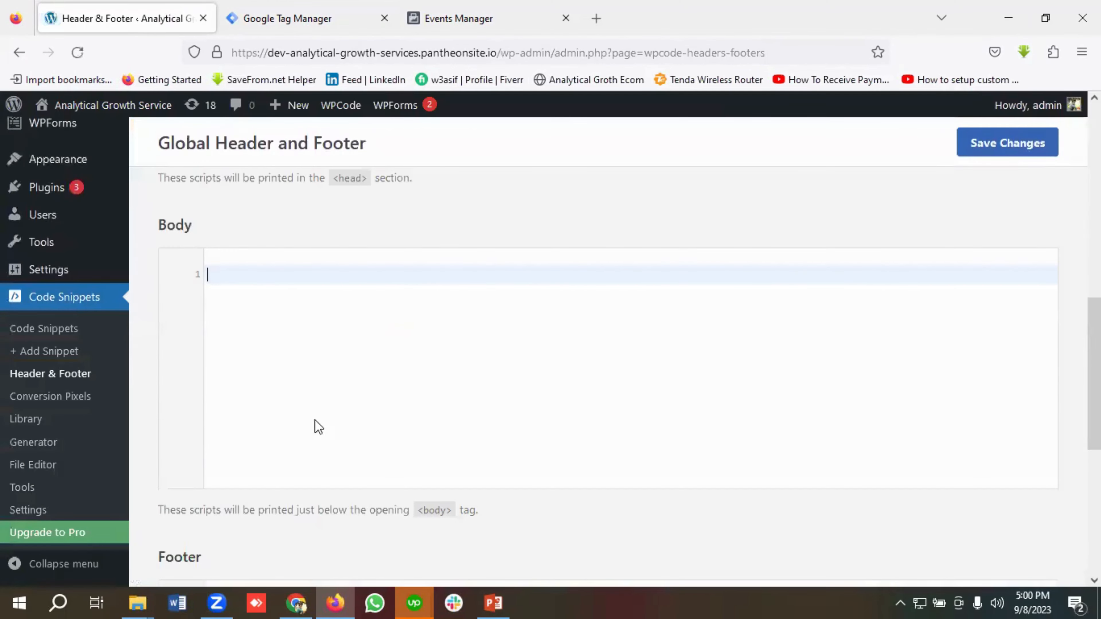
pyautogui.hotkey('ctrl', 'v')
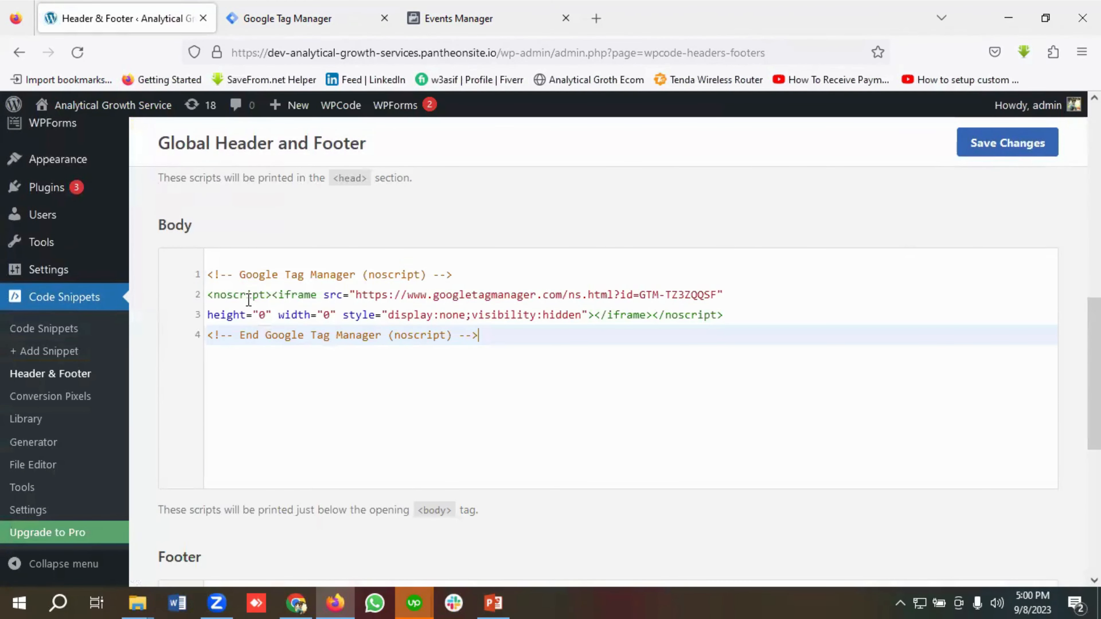
pyautogui.click(989, 152)
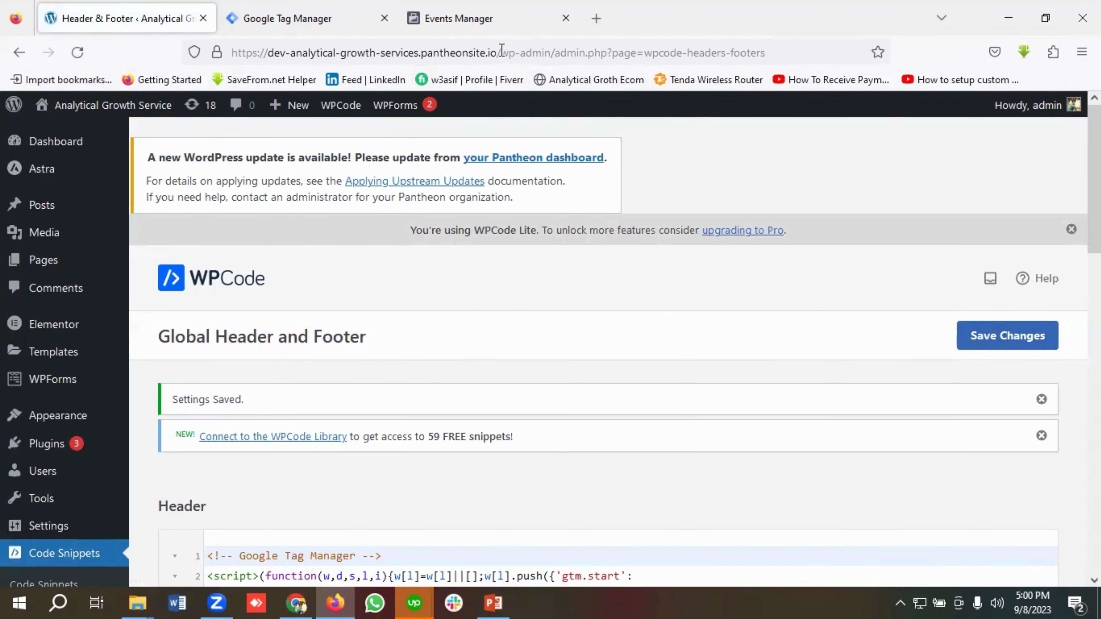
# Try to reach the site's home page by removing the admin path from the address
pyautogui.moveTo(505, 52); pyautogui.dragTo(814, 52)
pyautogui.click(814, 52)
pyautogui.press('BackSpace')
pyautogui.press('Return')
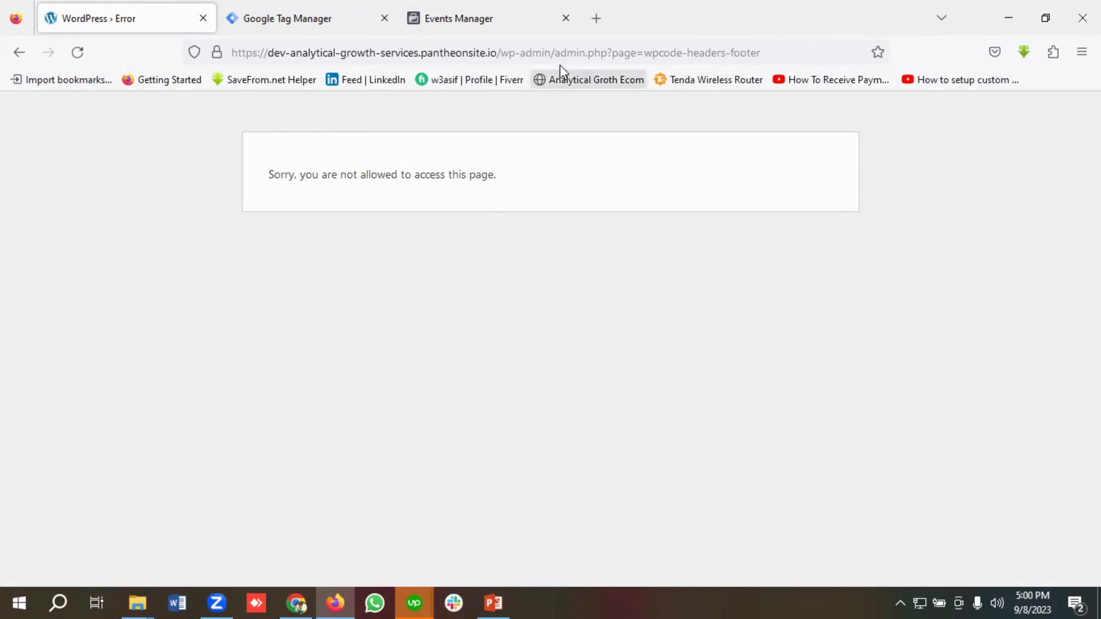
# Load the site's home page at dev-analytical-growth-services.pantheonsite.io, without the wp-admin path
pyautogui.moveTo(556, 53); pyautogui.dragTo(601, 52)
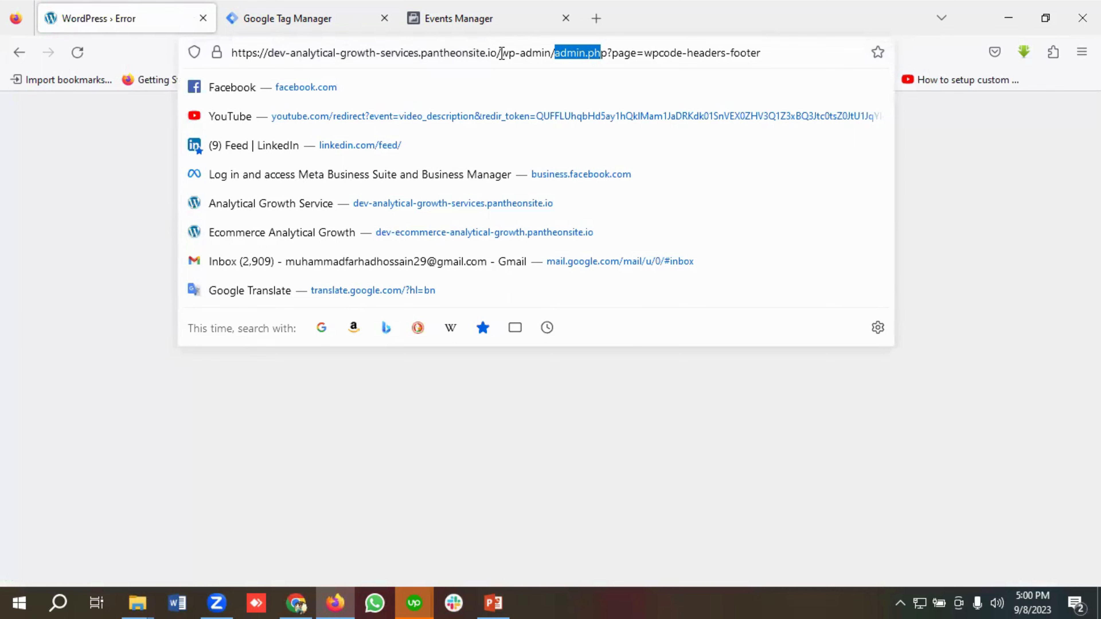
pyautogui.moveTo(501, 52); pyautogui.dragTo(816, 53)
pyautogui.press('BackSpace')
pyautogui.press('Return')
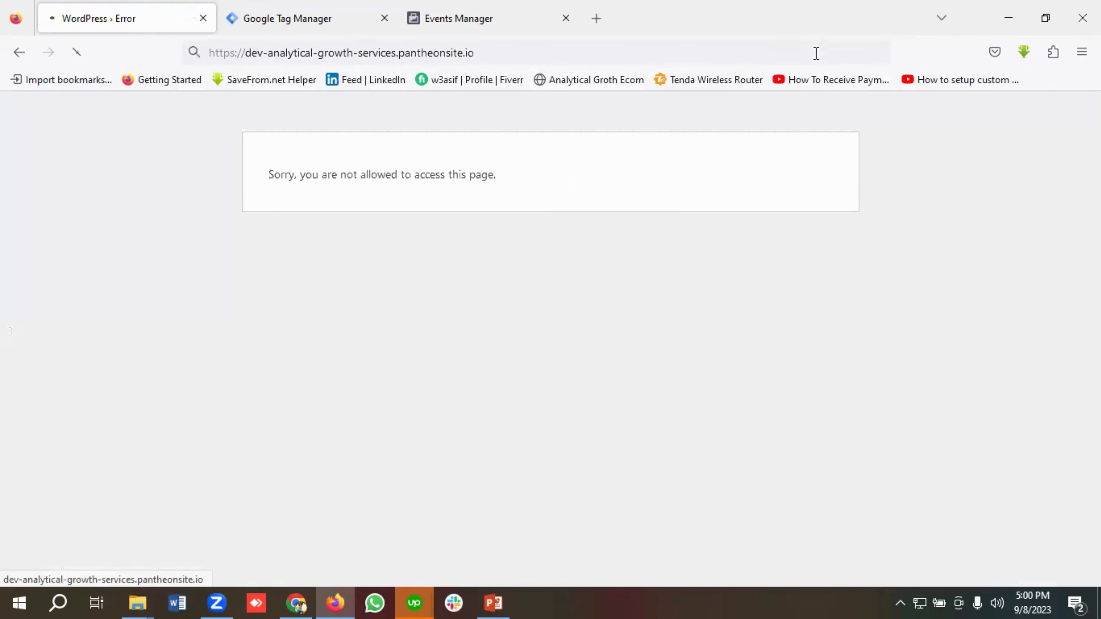
# Return to Google Tag Manager and close the Install Google Tag Manager dialog
pyautogui.click(315, 9)
pyautogui.click(237, 358)
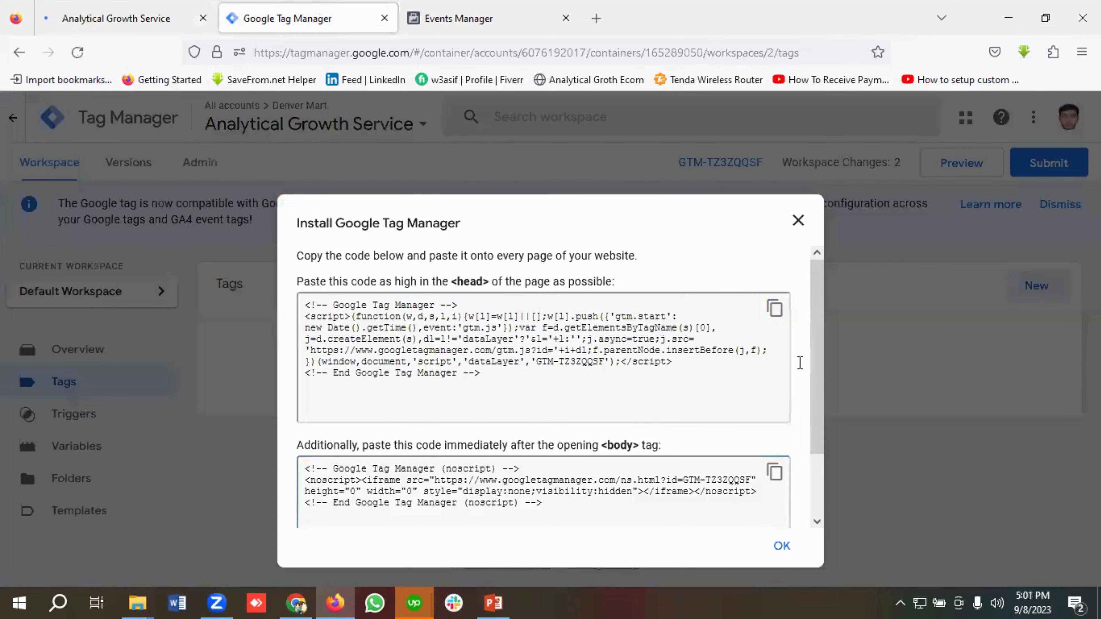
pyautogui.click(782, 545)
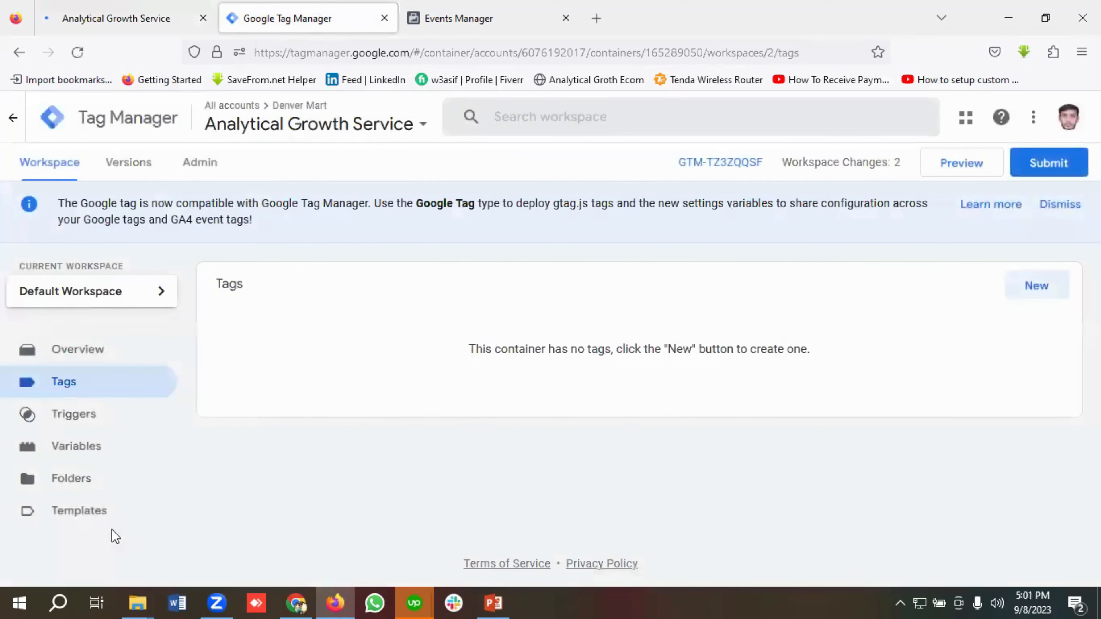
# Search the Community Template Gallery for tag templates matching "Facebook Pixel"
pyautogui.click(94, 522)
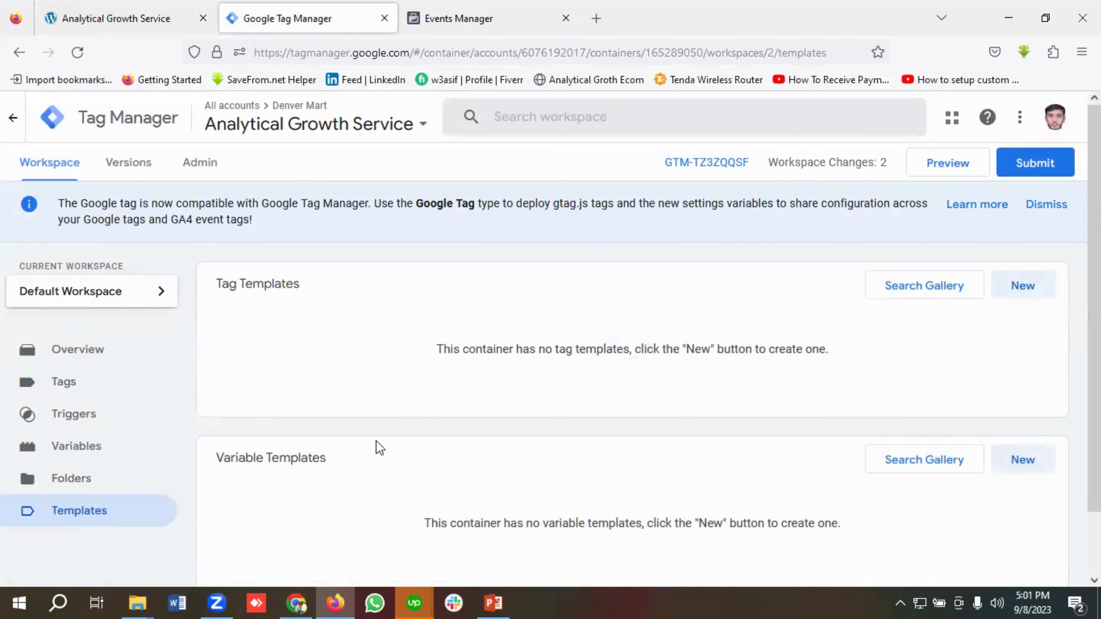
pyautogui.click(941, 296)
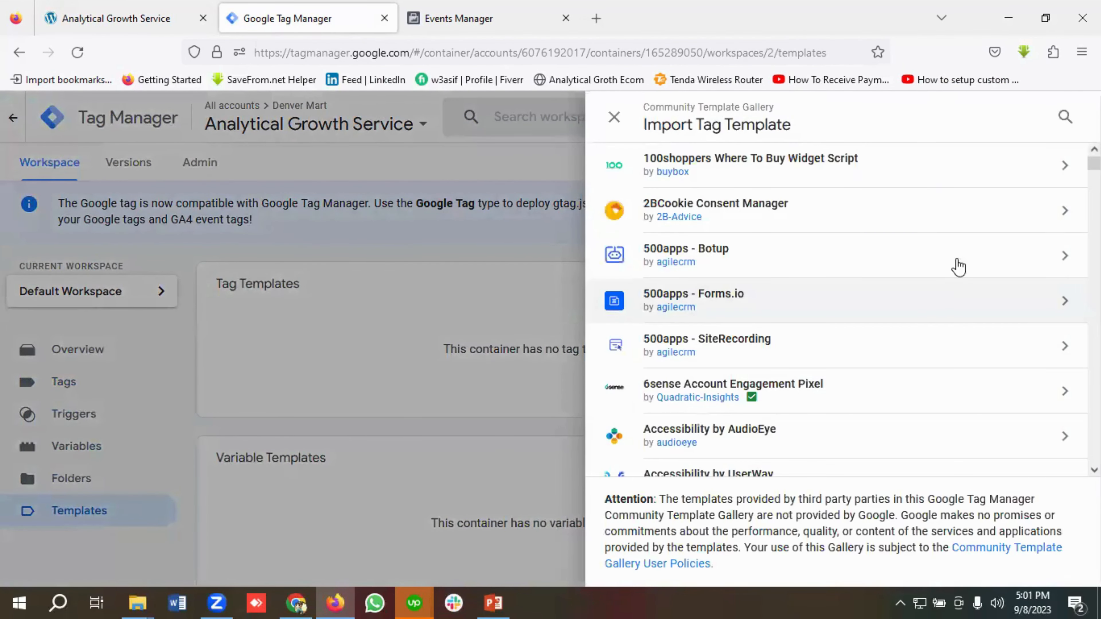
pyautogui.click(1065, 117)
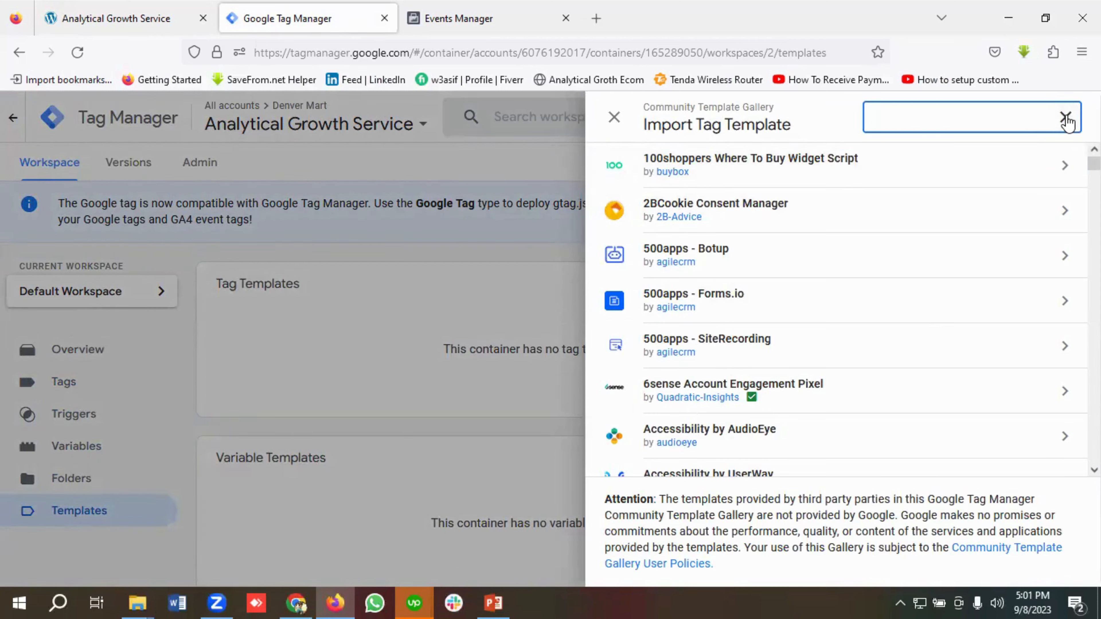
pyautogui.write('Facebook Pixel')
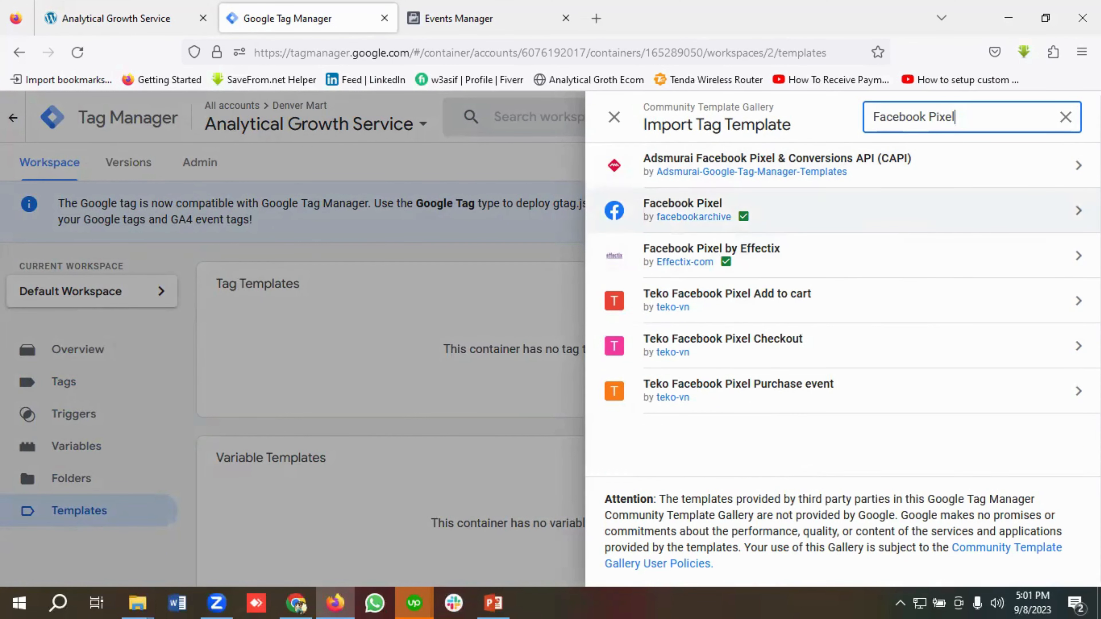
# Add the Facebook Pixel template by facebookarchive to the workspace and accept its required permissions
pyautogui.click(683, 204)
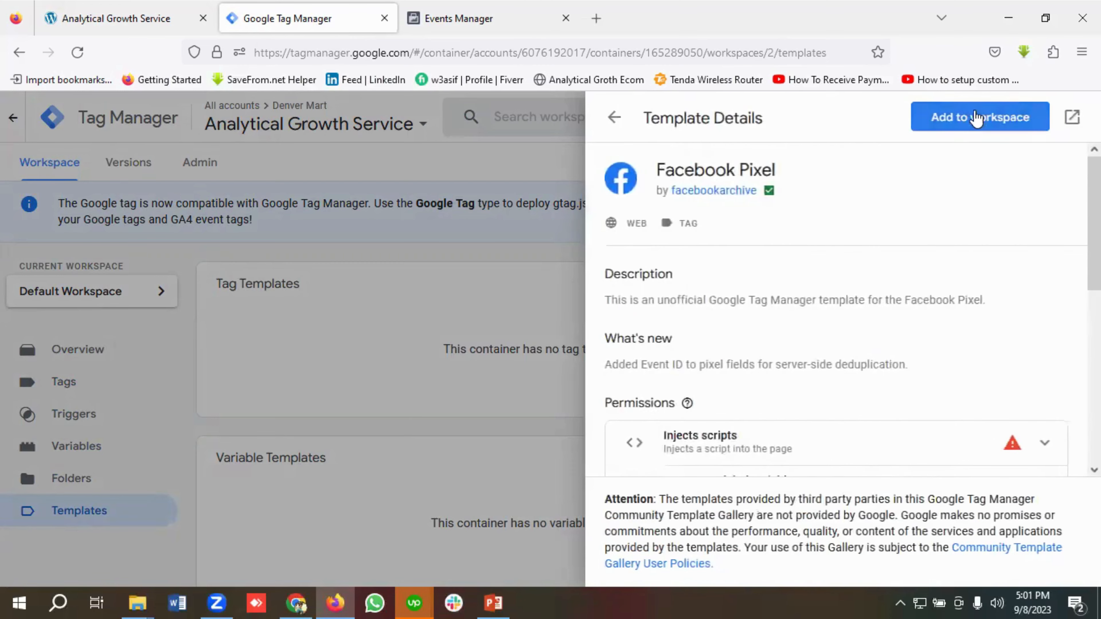
pyautogui.click(979, 126)
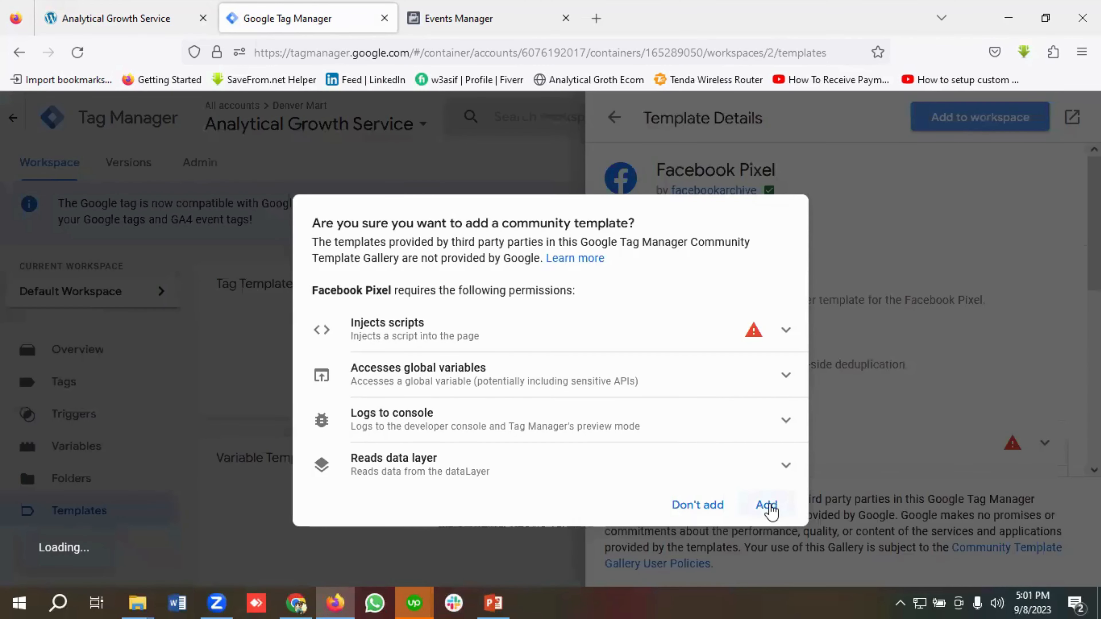
pyautogui.click(767, 506)
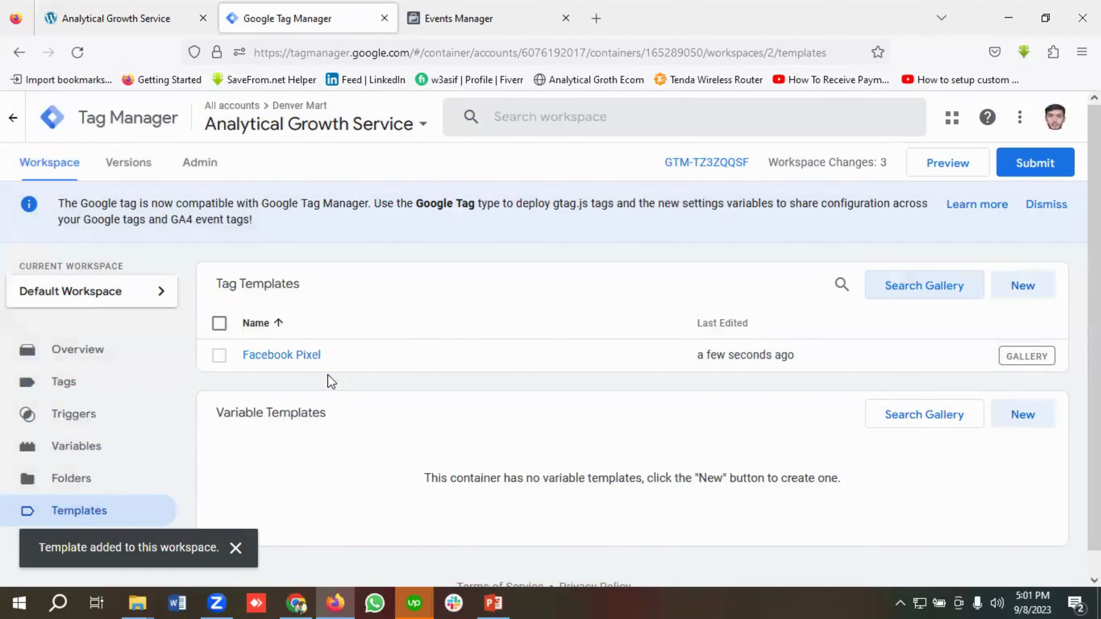
# Start a new user-defined variable and name it "Facebook Pixel Id"
pyautogui.click(77, 460)
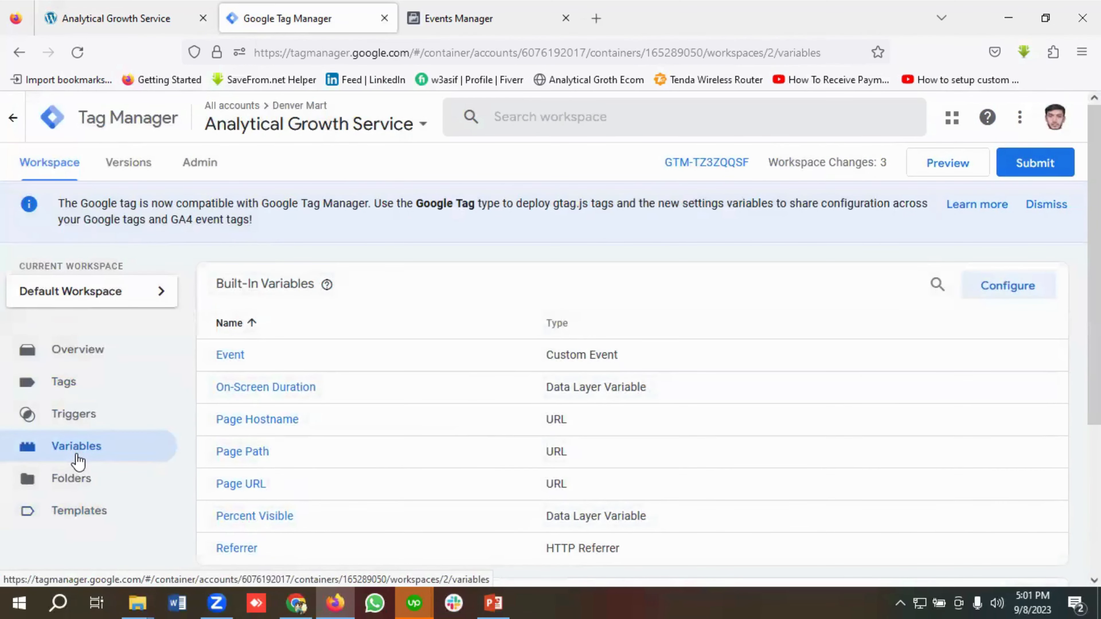
pyautogui.scroll(-5, 592, 427)
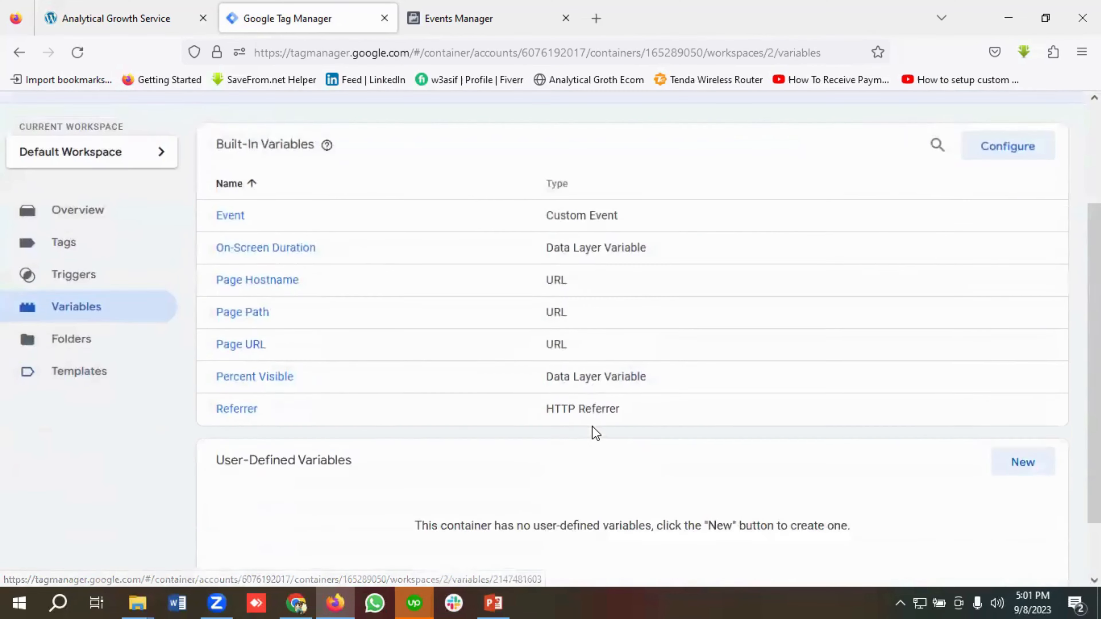
pyautogui.click(1028, 394)
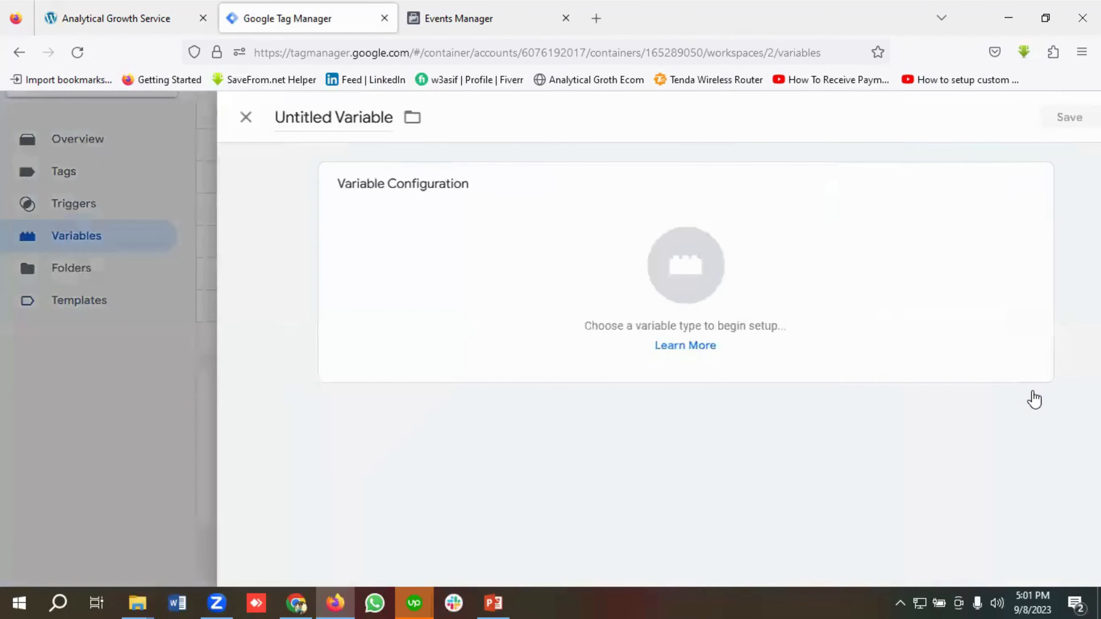
pyautogui.click(281, 110)
pyautogui.press('BackSpace')
pyautogui.write('Faceb')
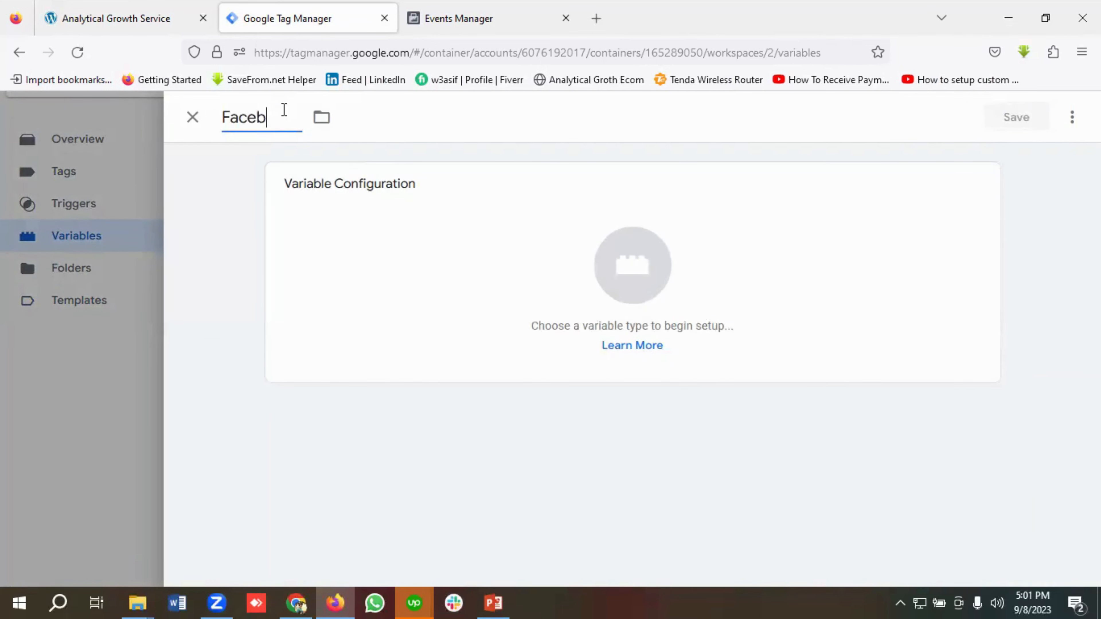
pyautogui.write('ook Px')
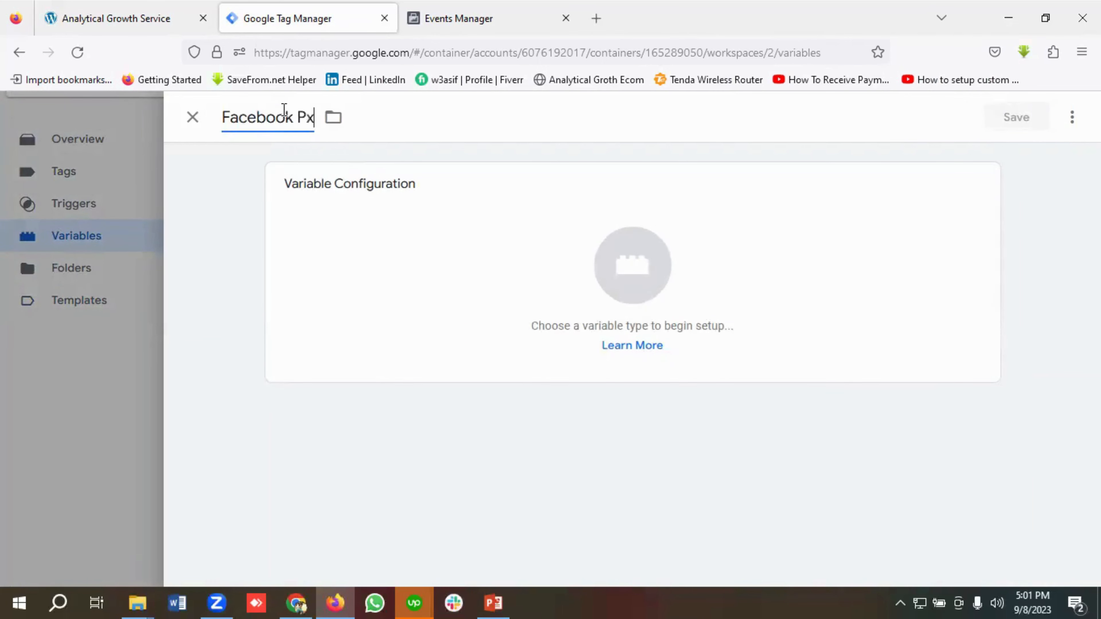
pyautogui.press('BackSpace')
pyautogui.write('ixel Id')
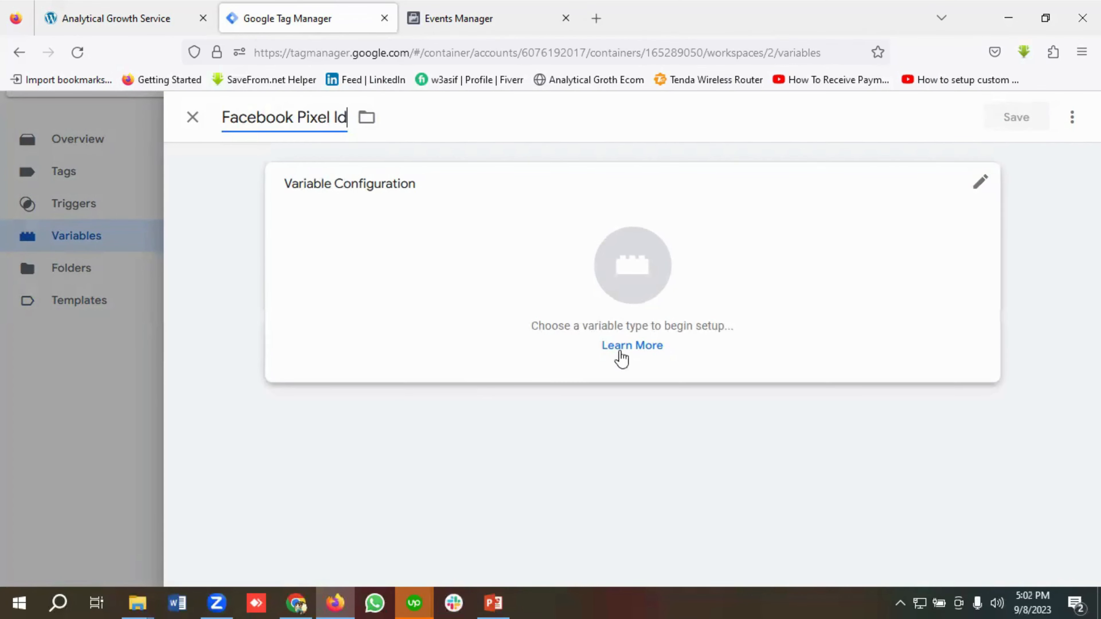
# Set the Facebook Pixel Id variable's type to Constant
pyautogui.click(627, 285)
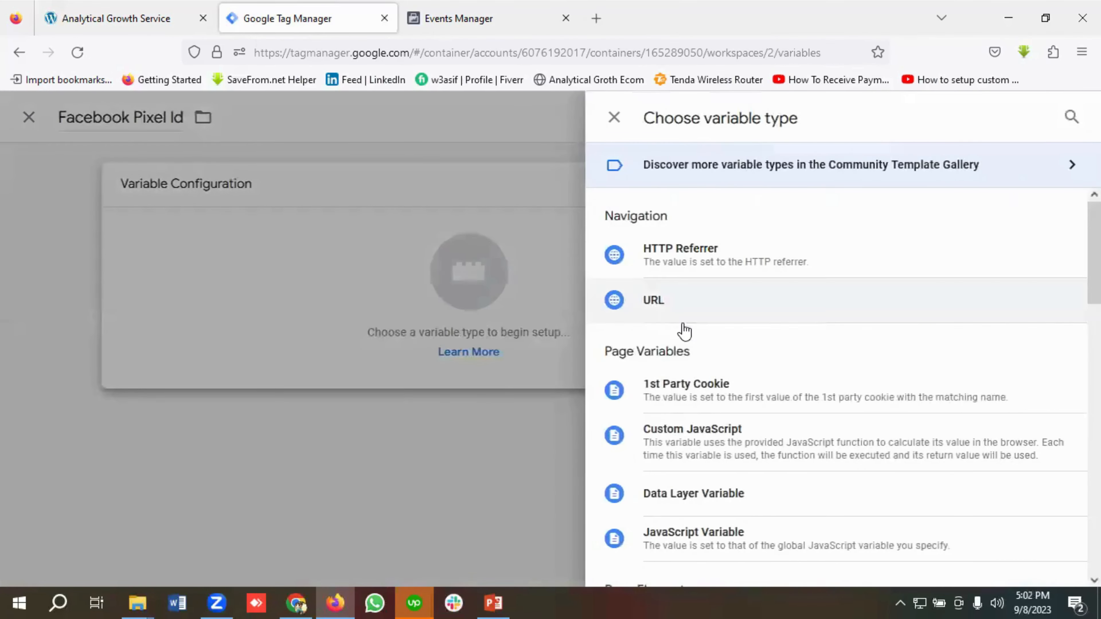
pyautogui.scroll(-5, 709, 348)
pyautogui.scroll(-3, 710, 349)
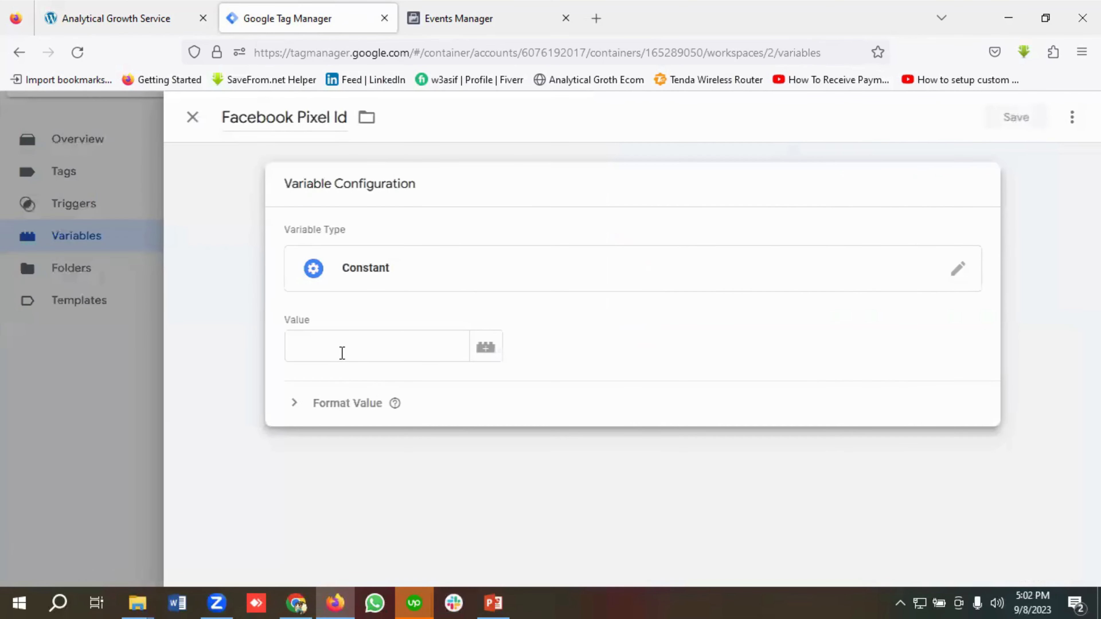
# Copy the Analytical Growth Service pixel's ID from Events Manager into the variable's value in Tag Manager and save the variable
pyautogui.click(338, 349)
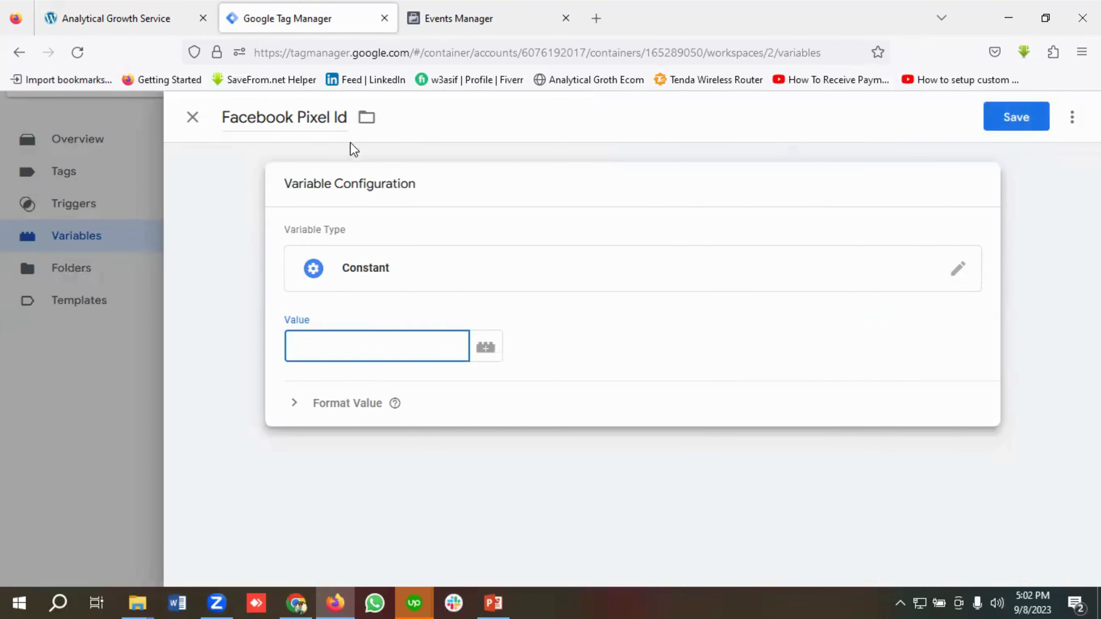
pyautogui.click(505, 9)
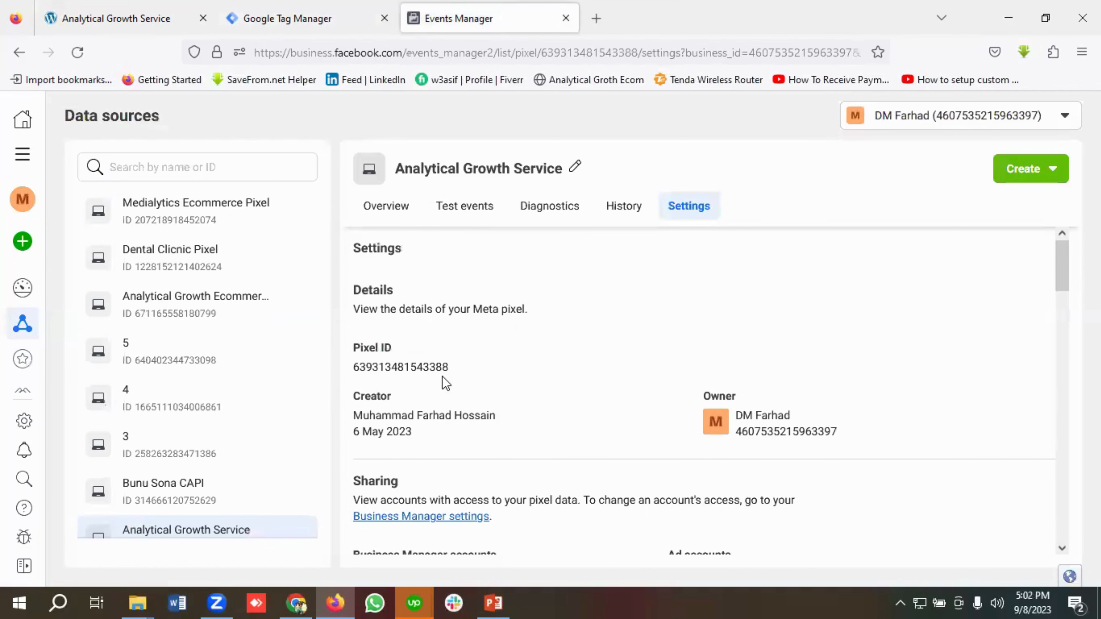
pyautogui.click(398, 369)
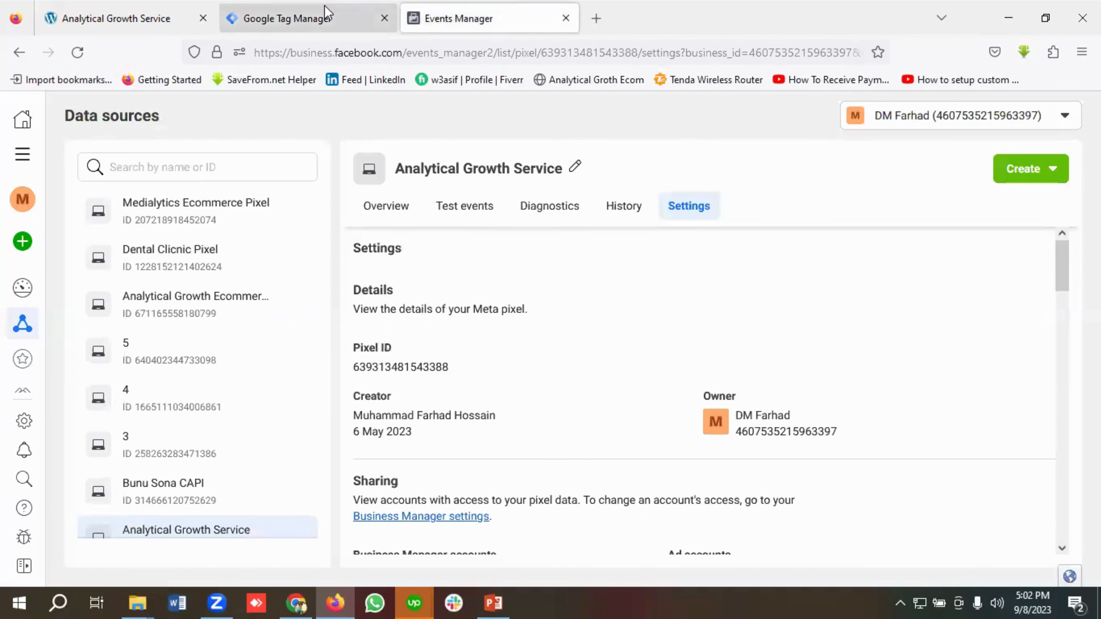
pyautogui.click(327, 16)
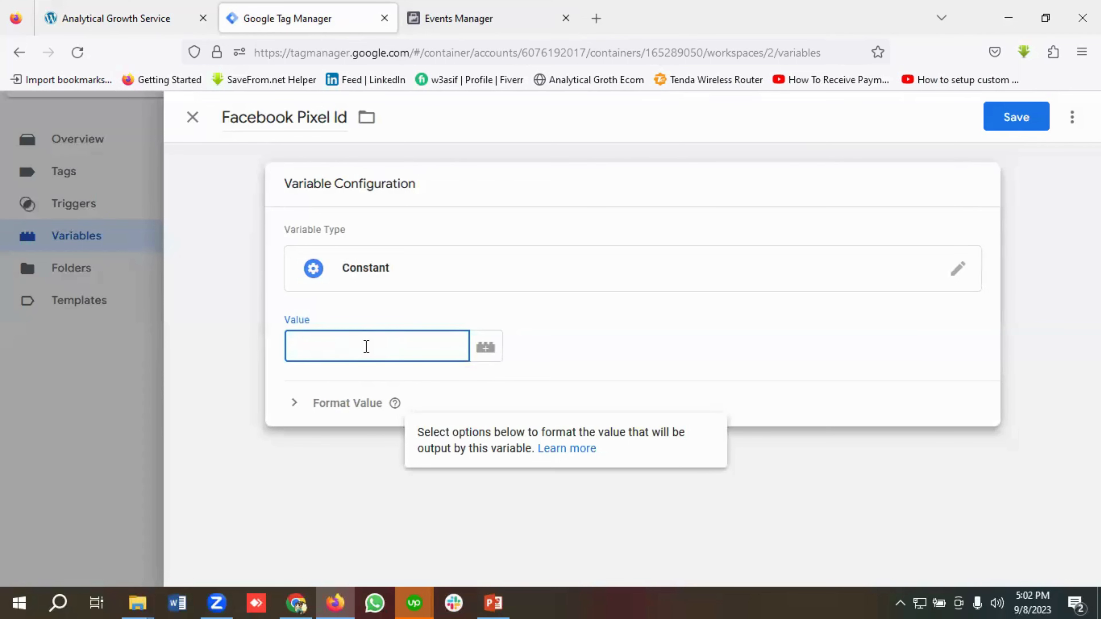
pyautogui.hotkey('ctrl', 'v')
pyautogui.click(1012, 119)
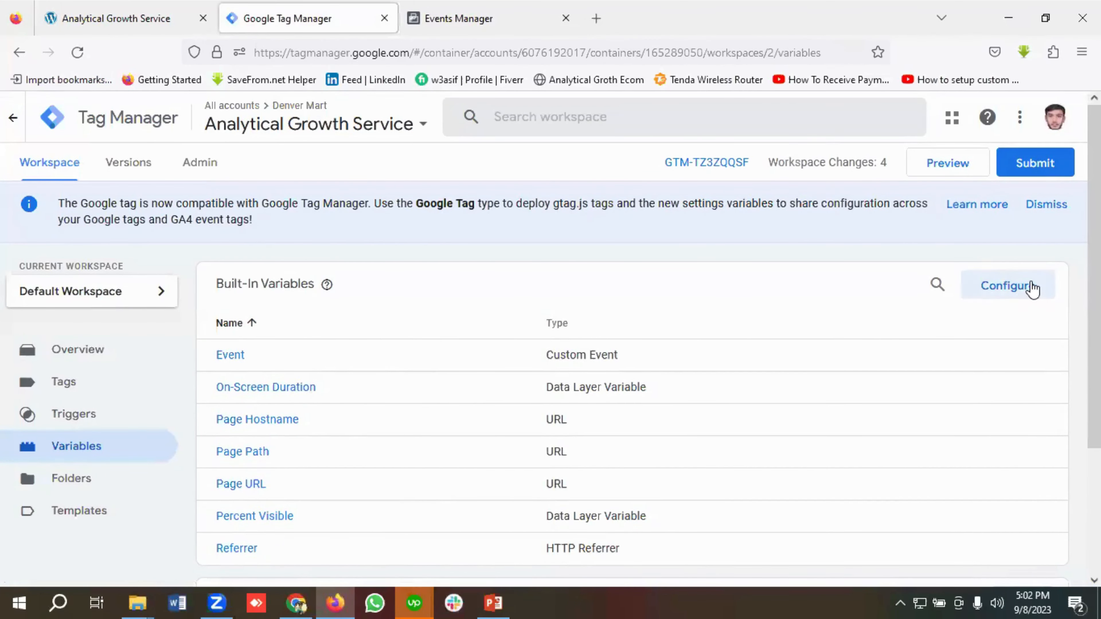
# Enable the built-in variables Click Element, Click Classes, Click ID, Click Target, Click URL and Click Text
pyautogui.click(1032, 287)
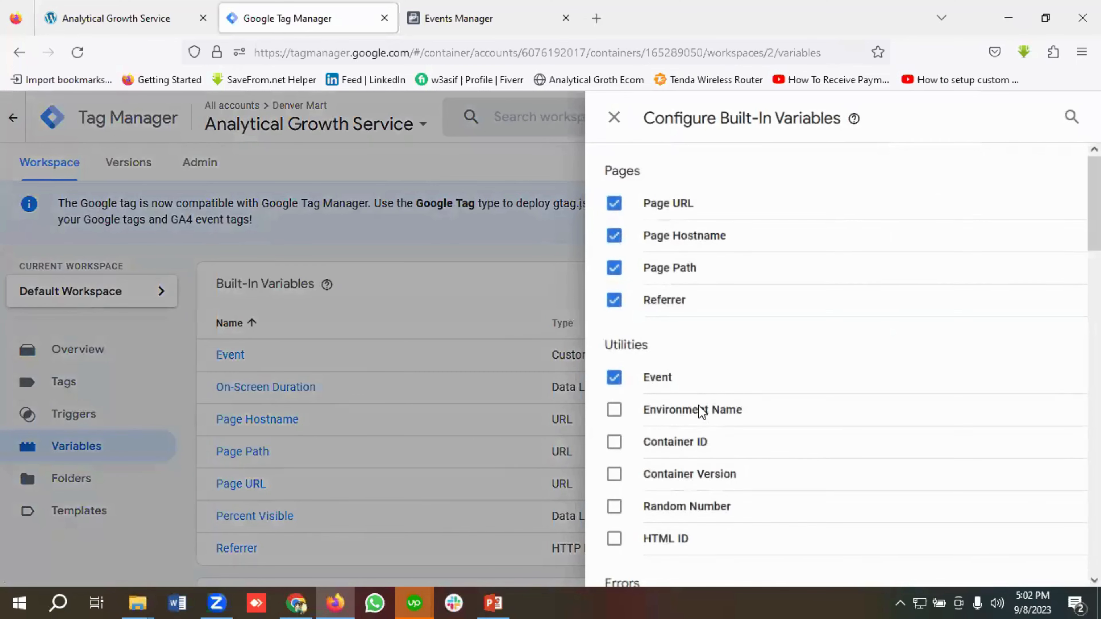
pyautogui.scroll(-5, 698, 407)
pyautogui.scroll(-3, 701, 413)
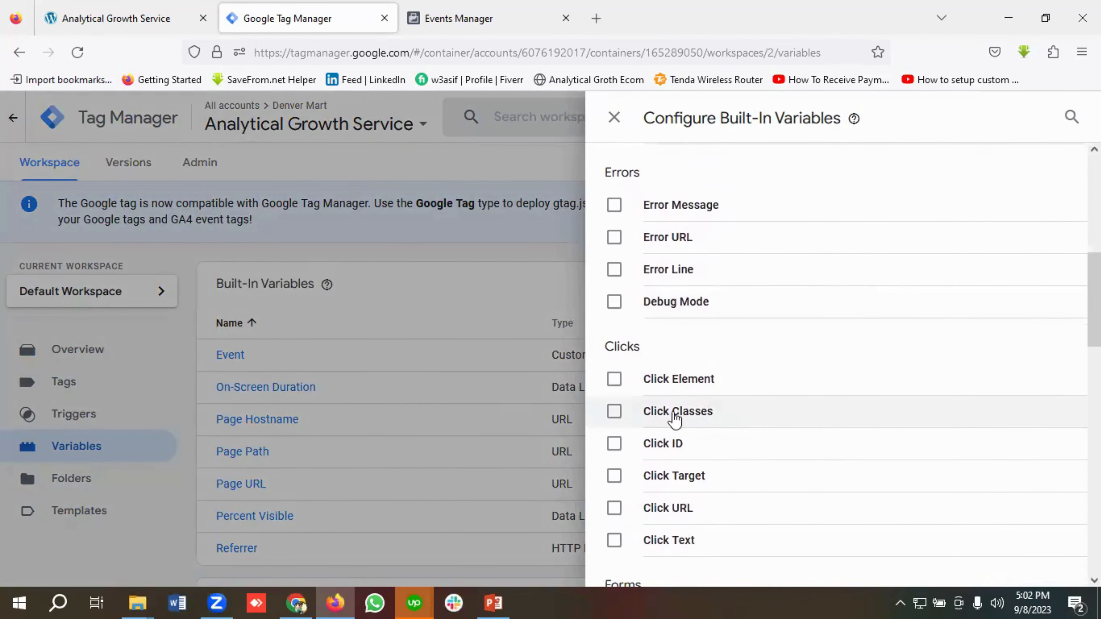
pyautogui.click(614, 379)
pyautogui.click(614, 411)
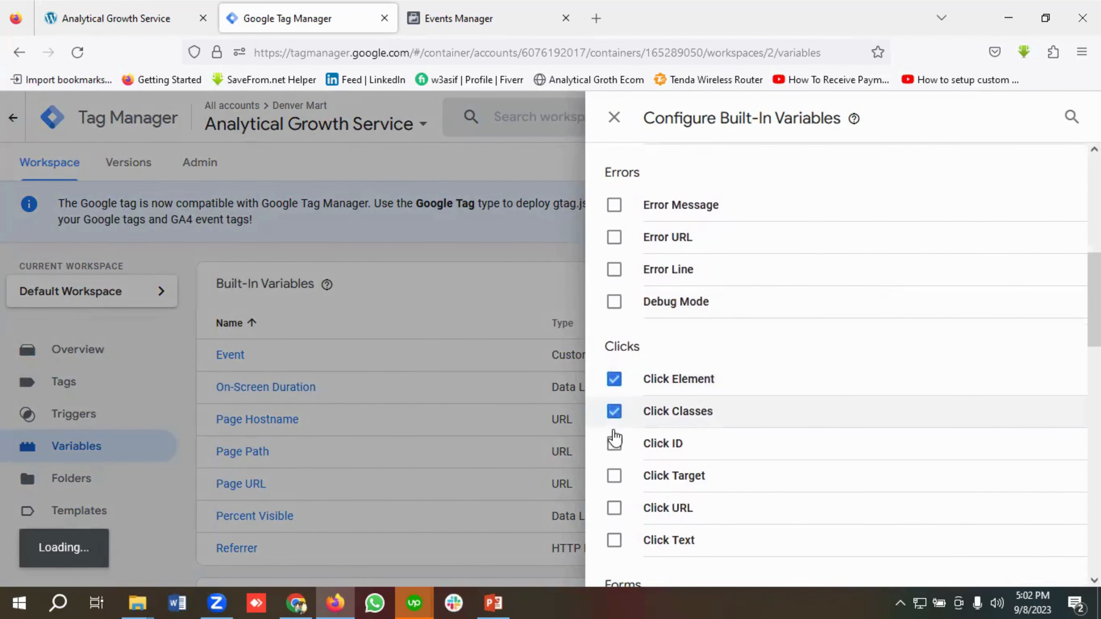
pyautogui.click(614, 443)
pyautogui.click(615, 481)
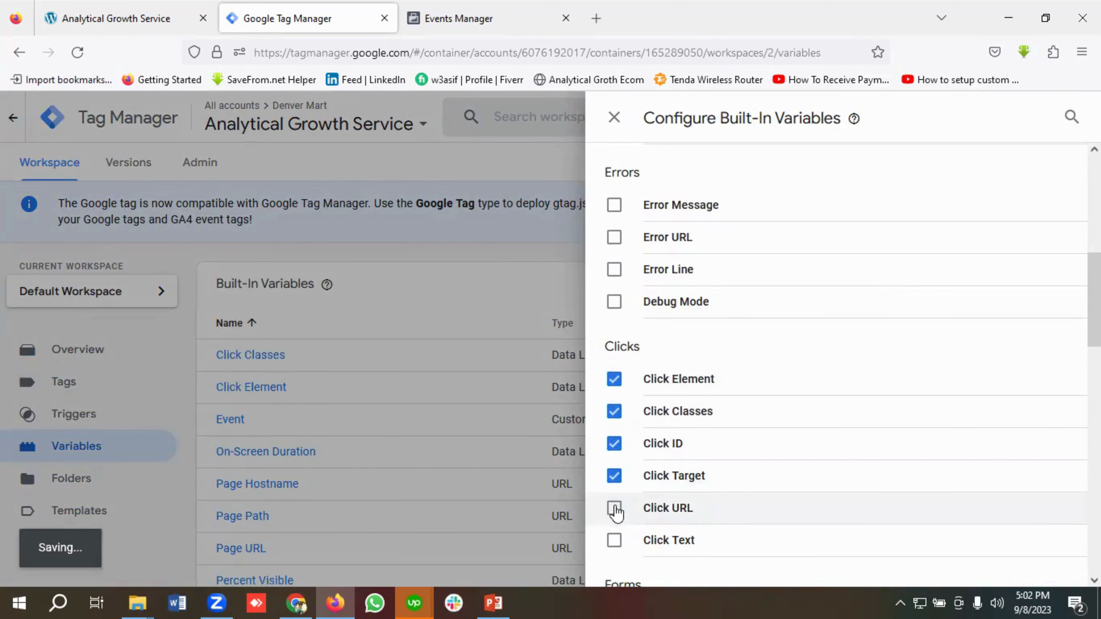
pyautogui.click(614, 509)
pyautogui.click(614, 540)
# Enable the built-in variables Form Element, Form Classes, Form ID, Form Target, Form URL and Form Text, and close the configuration
pyautogui.scroll(-5, 725, 485)
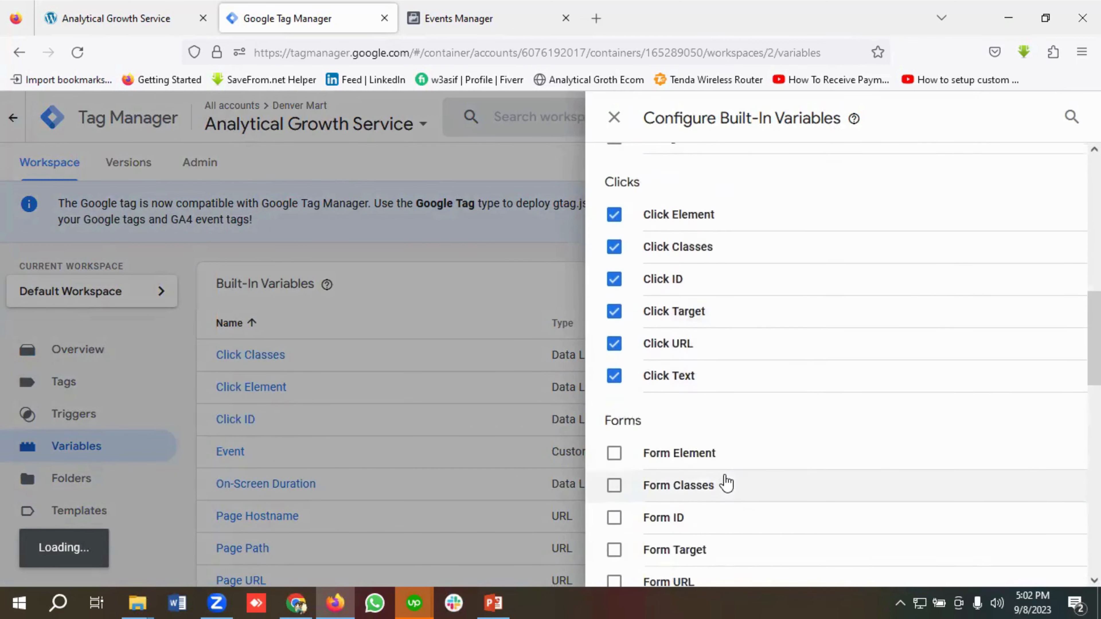
pyautogui.click(614, 372)
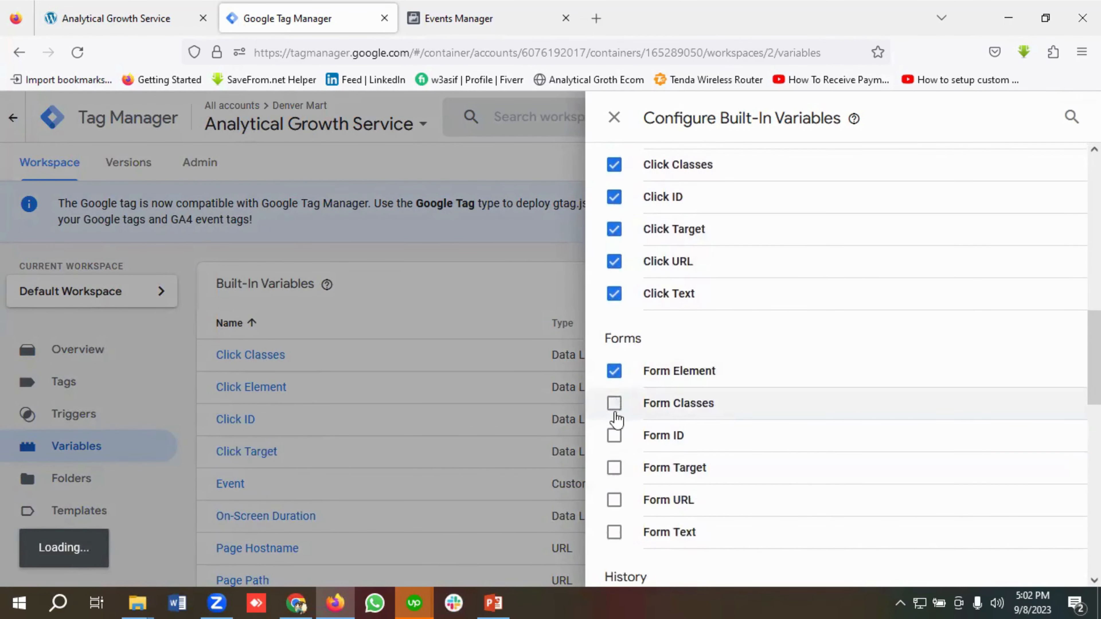
pyautogui.click(614, 405)
pyautogui.click(615, 438)
pyautogui.click(614, 469)
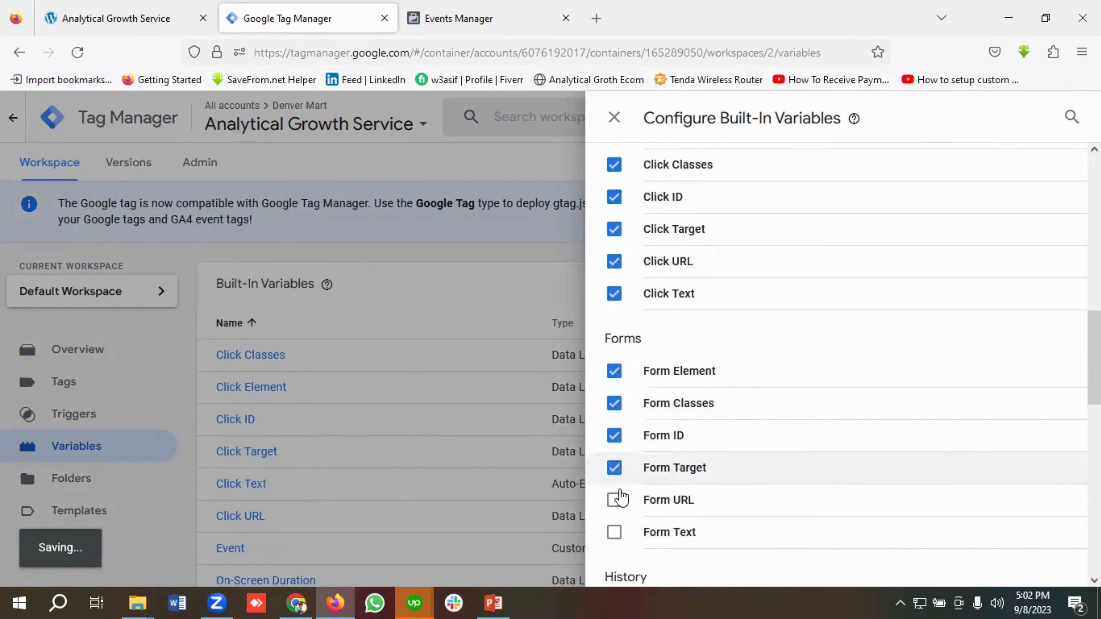
pyautogui.click(615, 501)
pyautogui.click(624, 538)
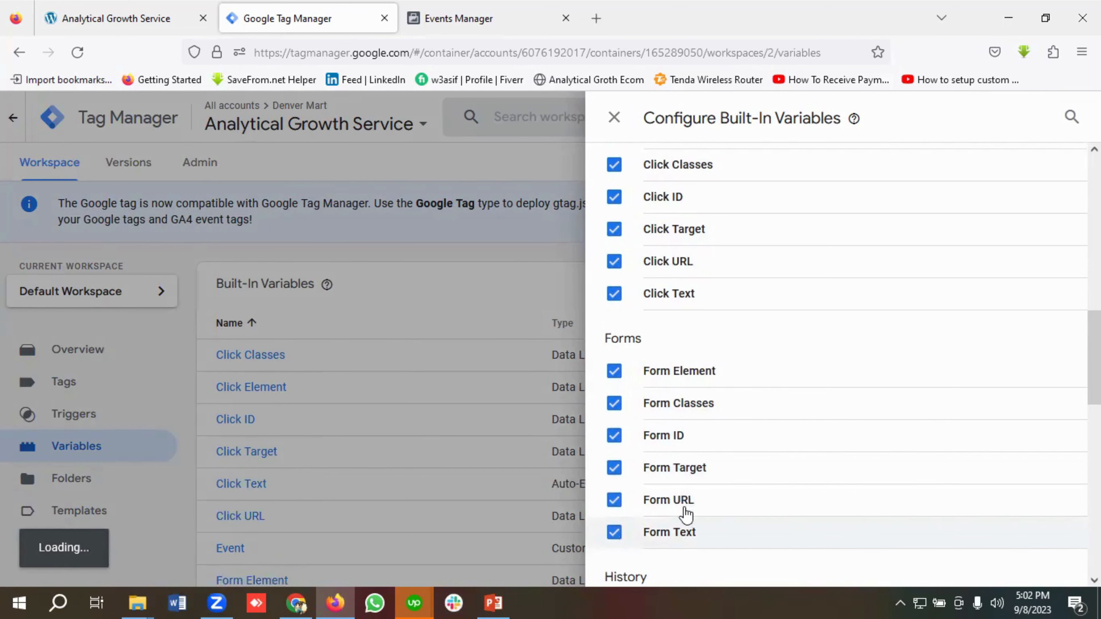
pyautogui.click(471, 291)
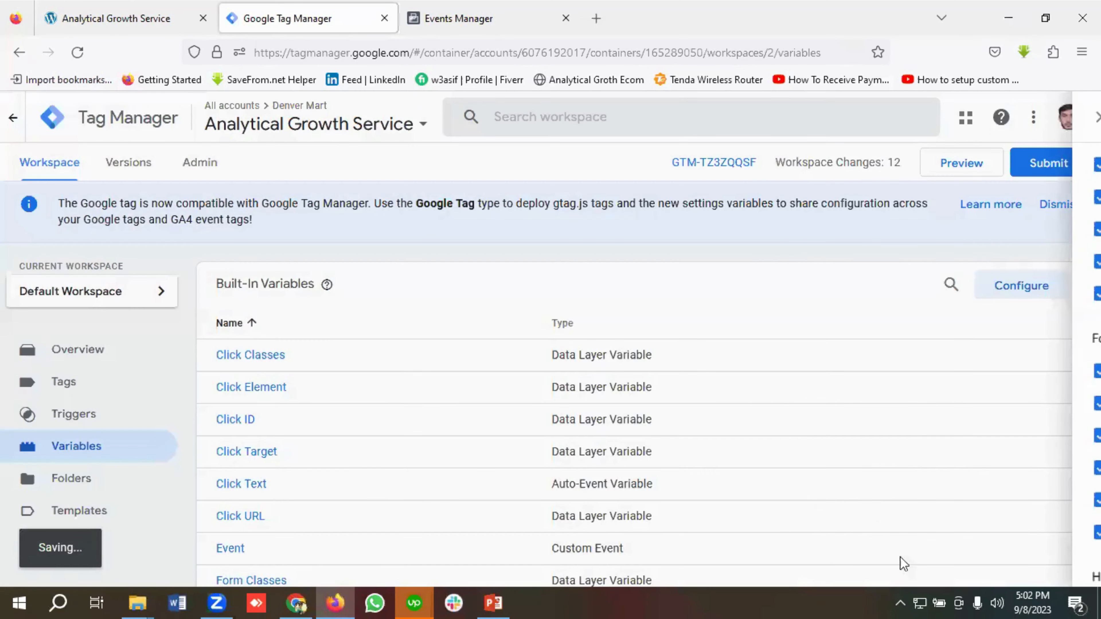
# Start a new trigger and name it "All Element Trigger"
pyautogui.click(101, 421)
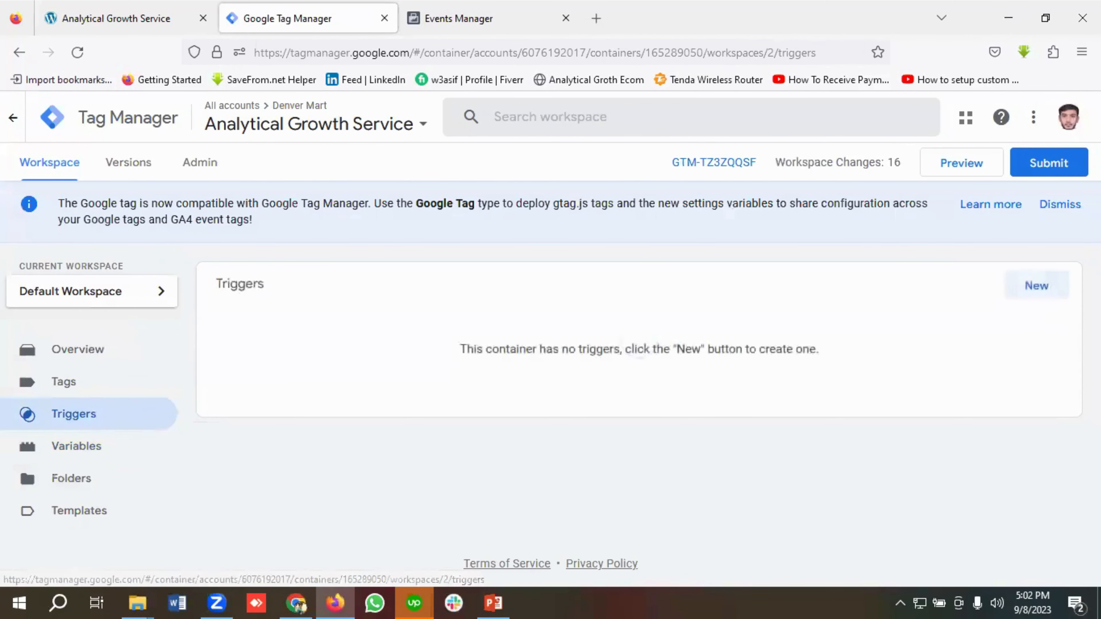
pyautogui.click(1058, 291)
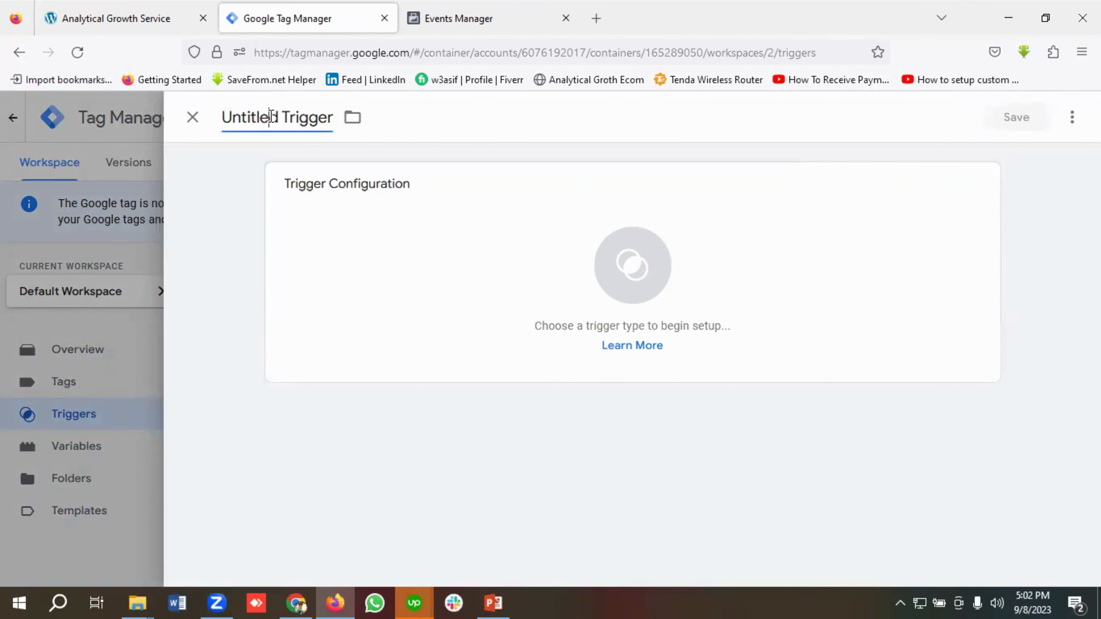
pyautogui.hotkey('ctrl', 'a')
pyautogui.press('BackSpace')
pyautogui.write('Al')
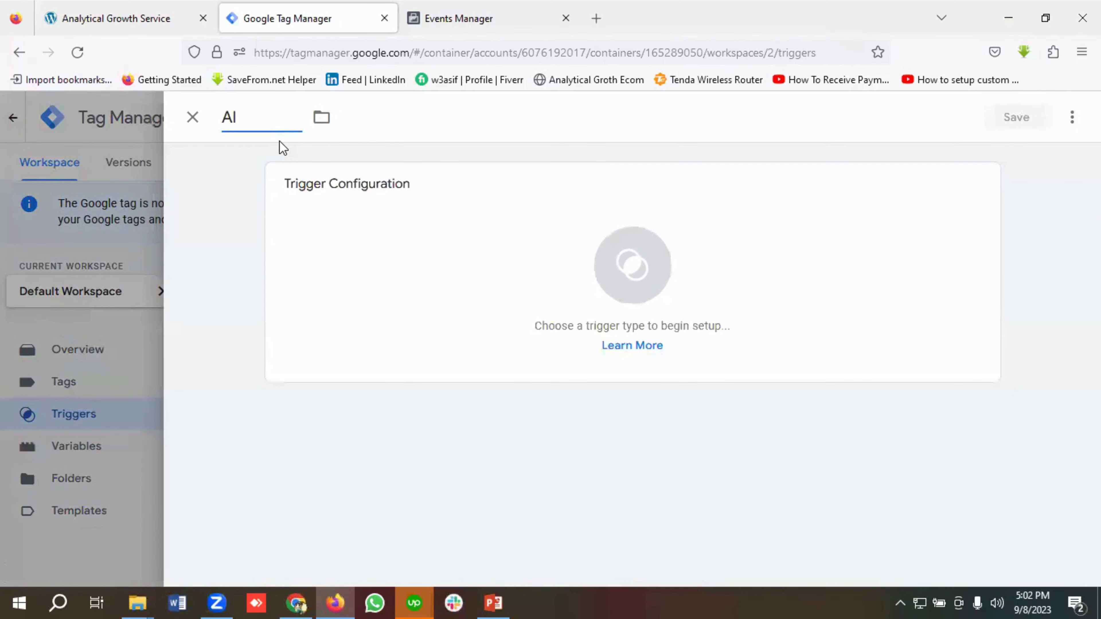
pyautogui.write('l Element Trigger')
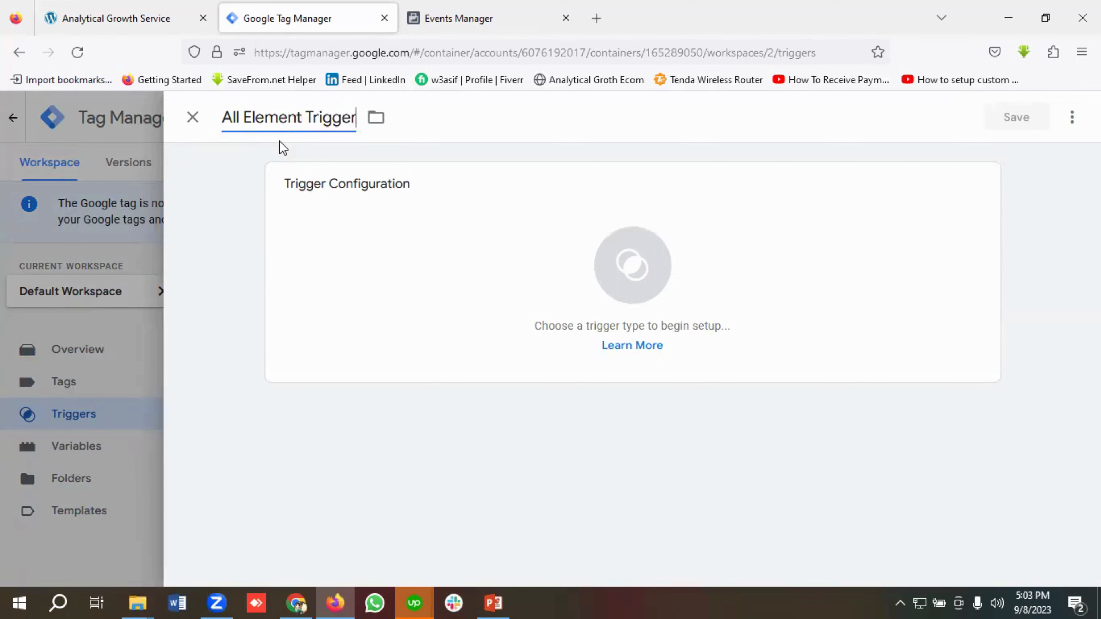
# Set the All Element Trigger's type to Click - All Elements
pyautogui.click(617, 286)
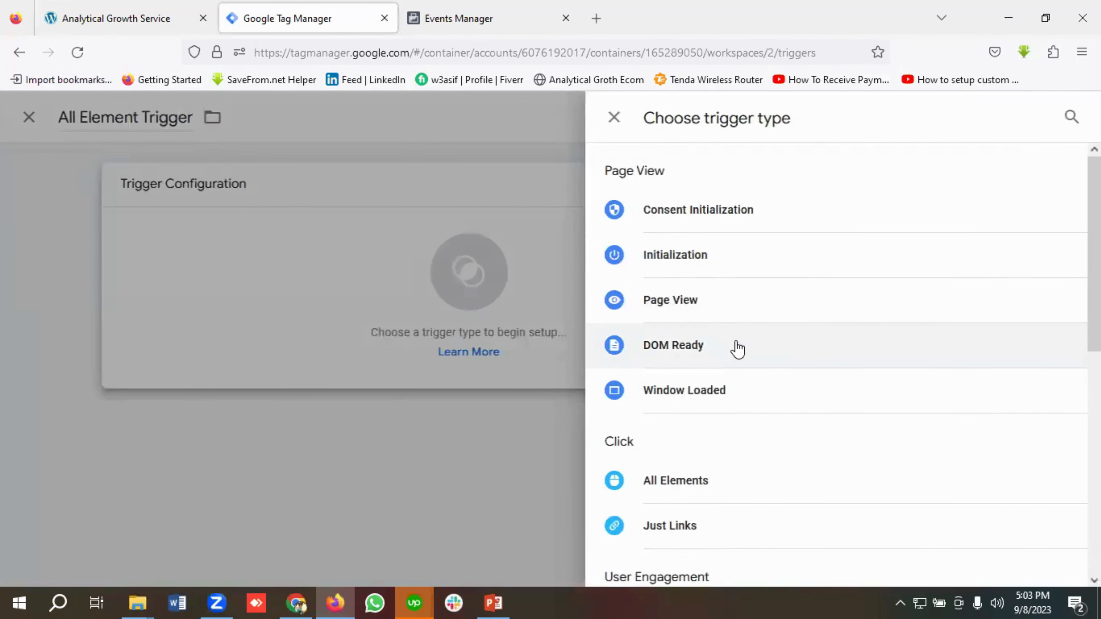
pyautogui.scroll(-2, 737, 349)
pyautogui.click(715, 407)
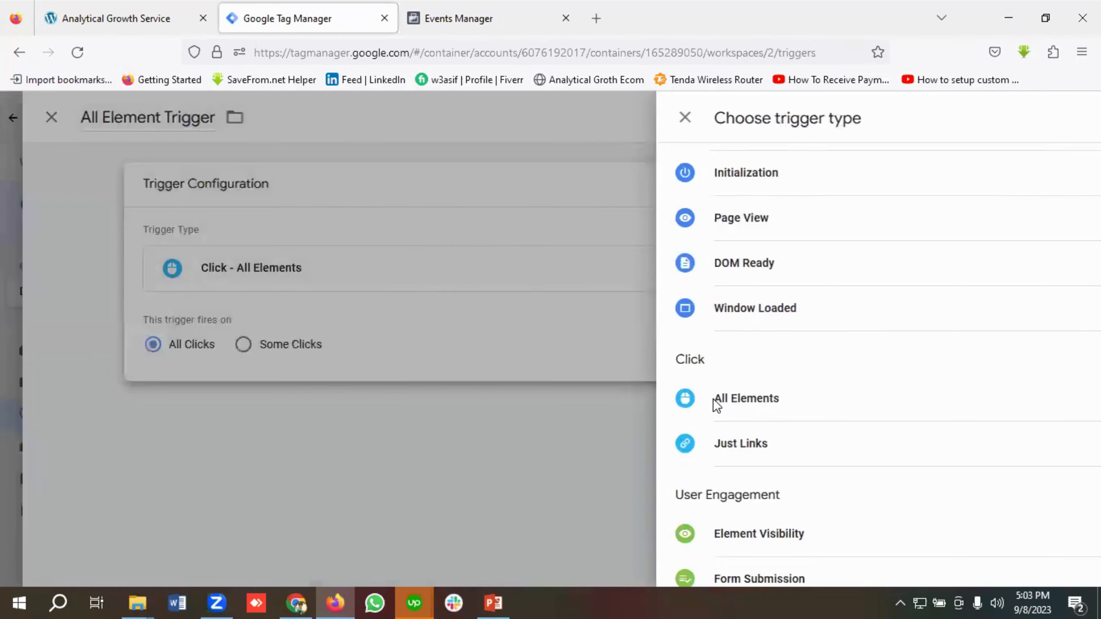
pyautogui.click(1023, 115)
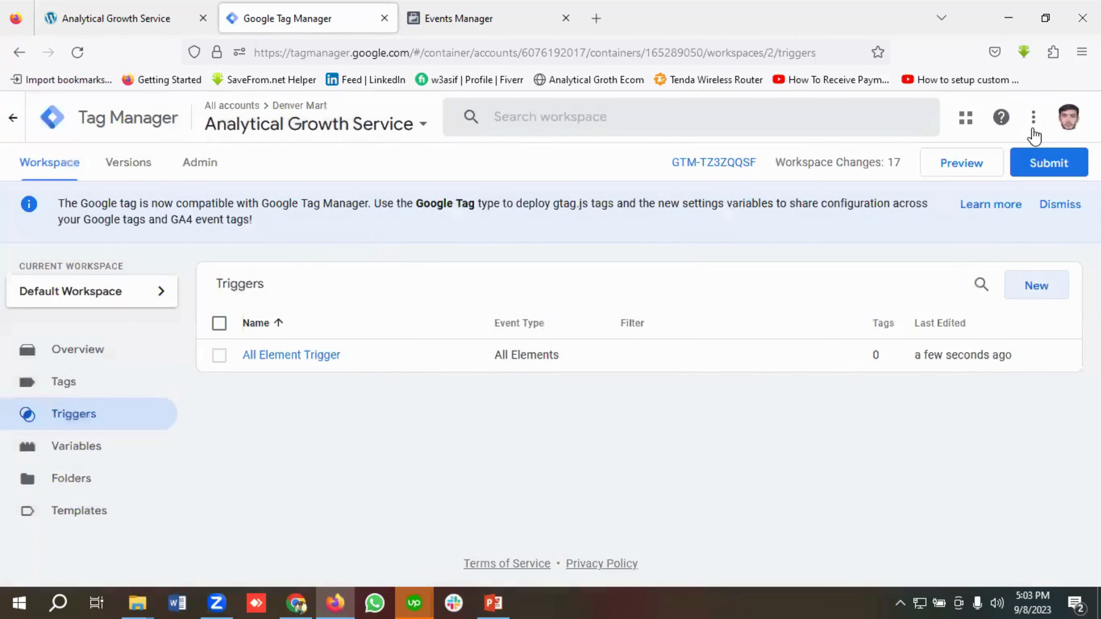
pyautogui.click(964, 165)
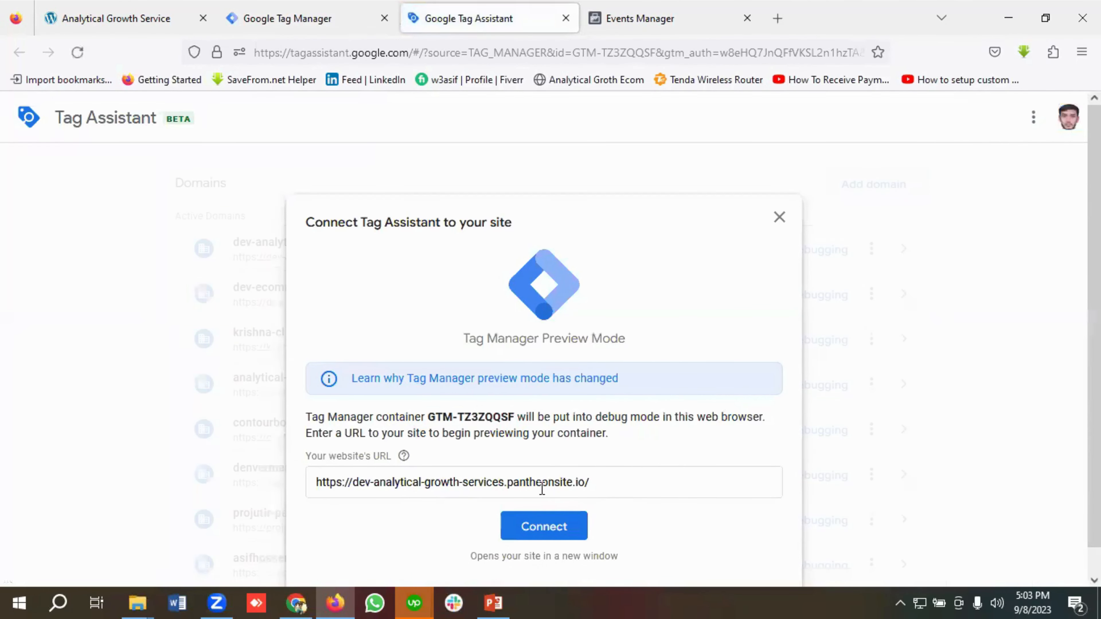
pyautogui.click(559, 530)
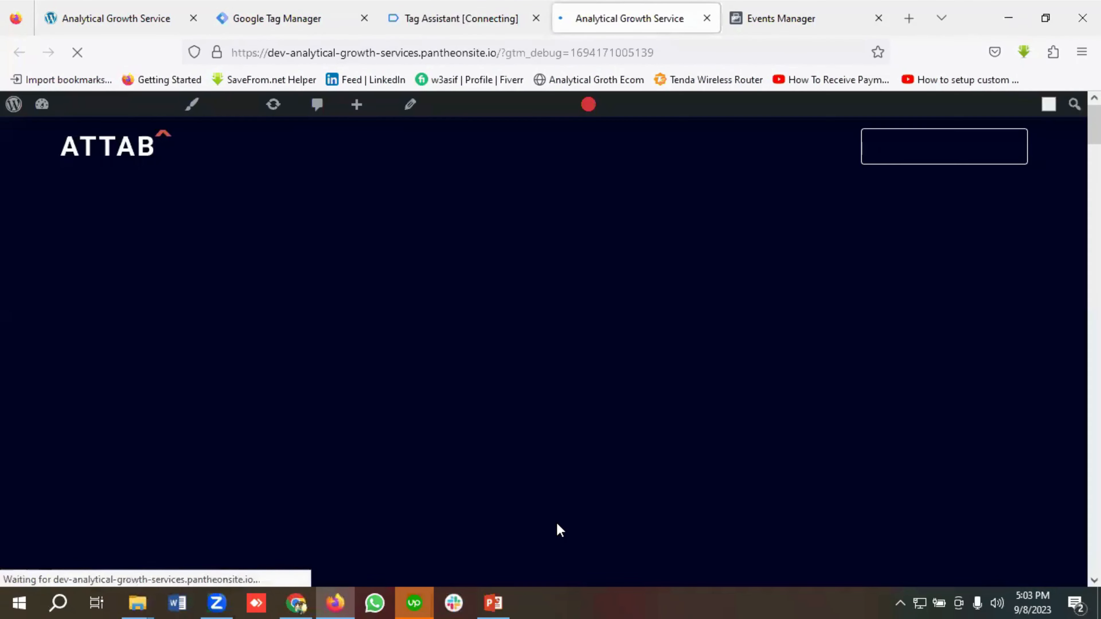
# Fill in the full name, email and phone number in the site's Request a Free Estimate form
pyautogui.scroll(-6, 783, 394)
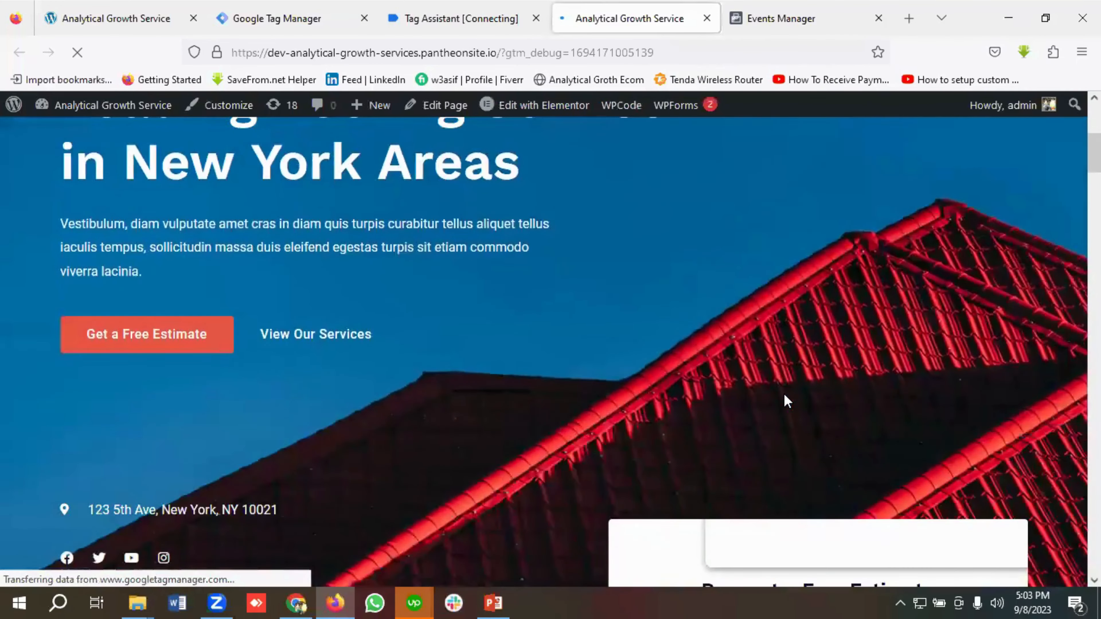
pyautogui.scroll(-5, 785, 396)
pyautogui.scroll(-2, 785, 395)
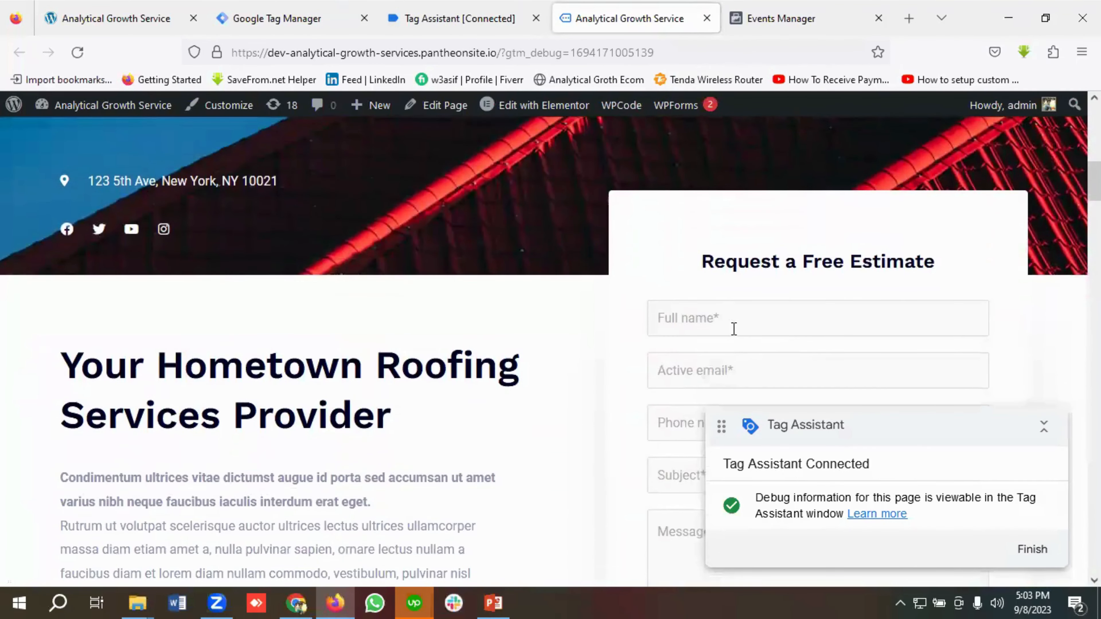
pyautogui.click(719, 313)
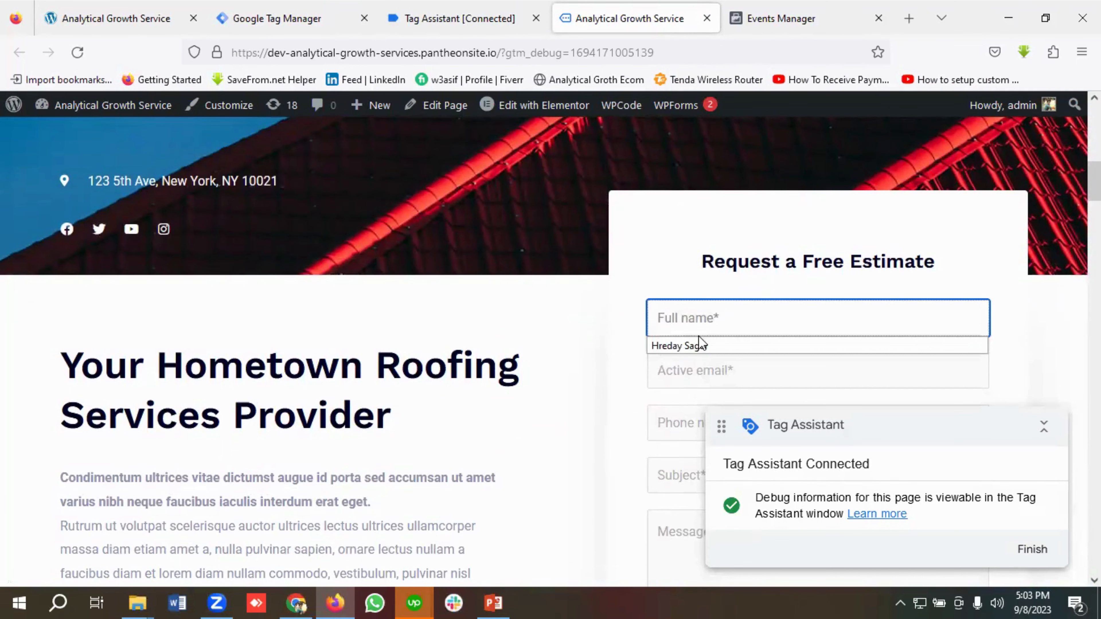
pyautogui.click(699, 345)
pyautogui.scroll(-2, 711, 330)
pyautogui.click(711, 295)
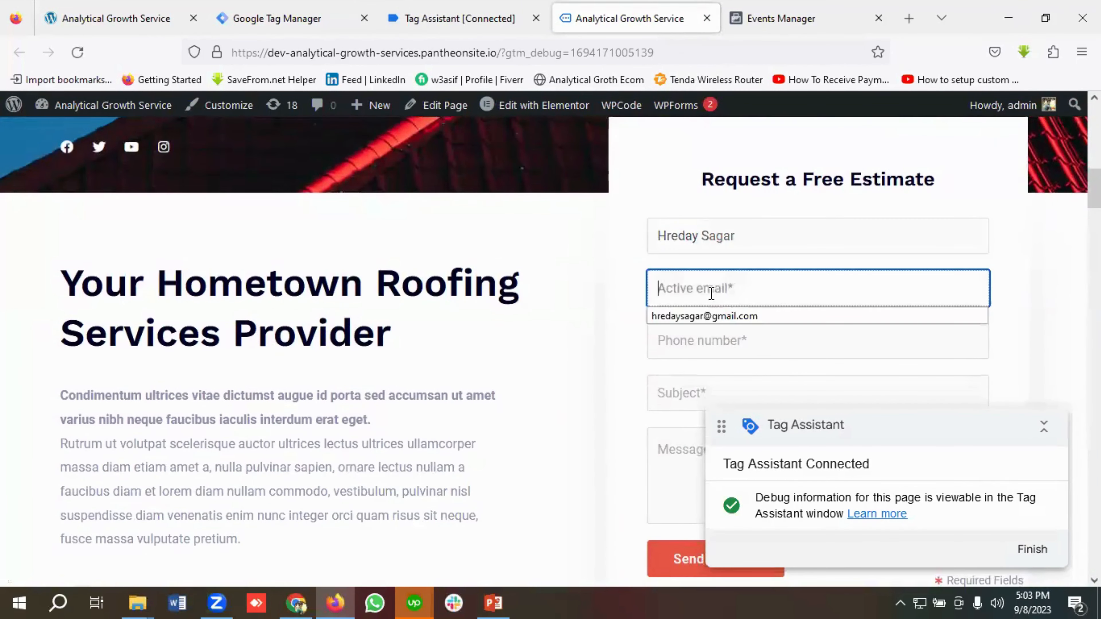
pyautogui.click(707, 316)
pyautogui.click(693, 340)
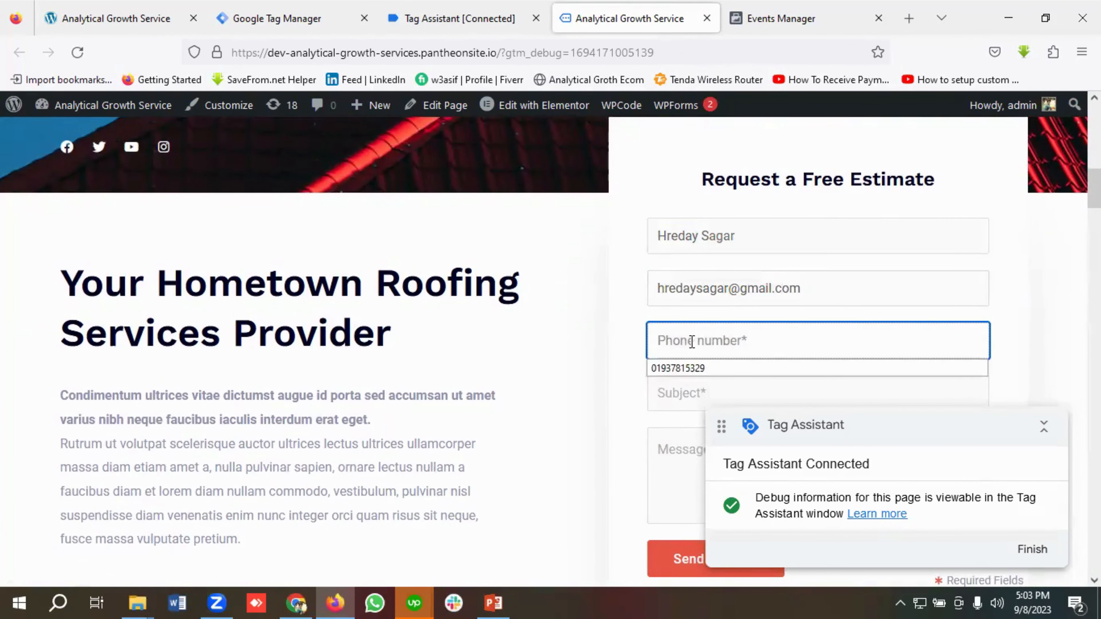
pyautogui.click(683, 368)
# Enter the subject "Lead" and the message "Testing" in the estimate form, and send the request
pyautogui.scroll(-2, 683, 356)
pyautogui.click(682, 312)
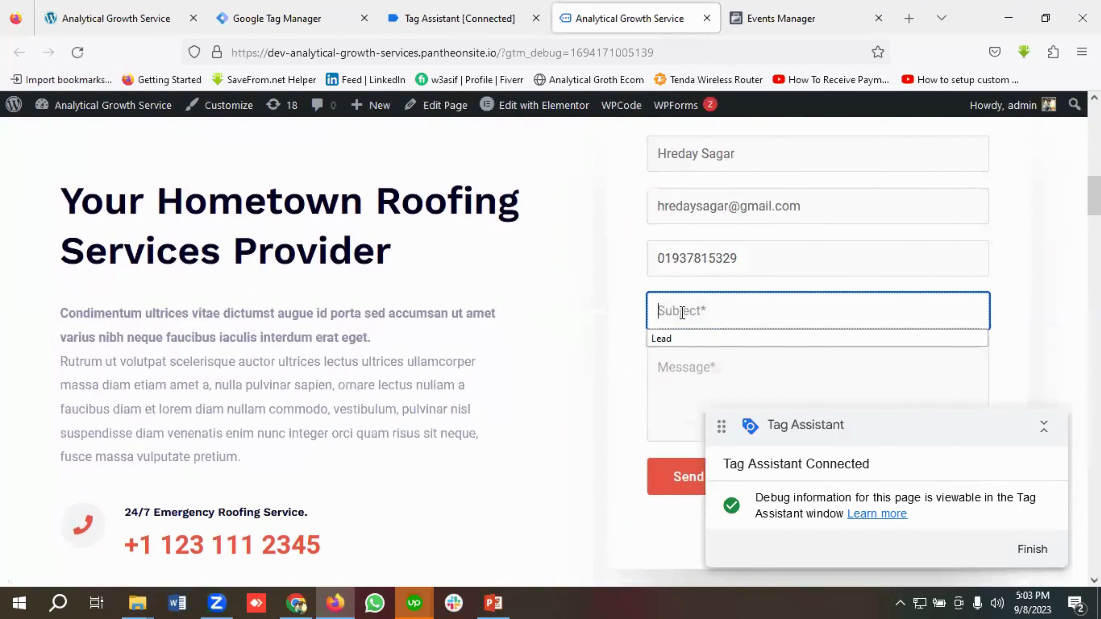
pyautogui.click(671, 347)
pyautogui.scroll(-2, 690, 331)
pyautogui.click(675, 294)
pyautogui.write('Testing')
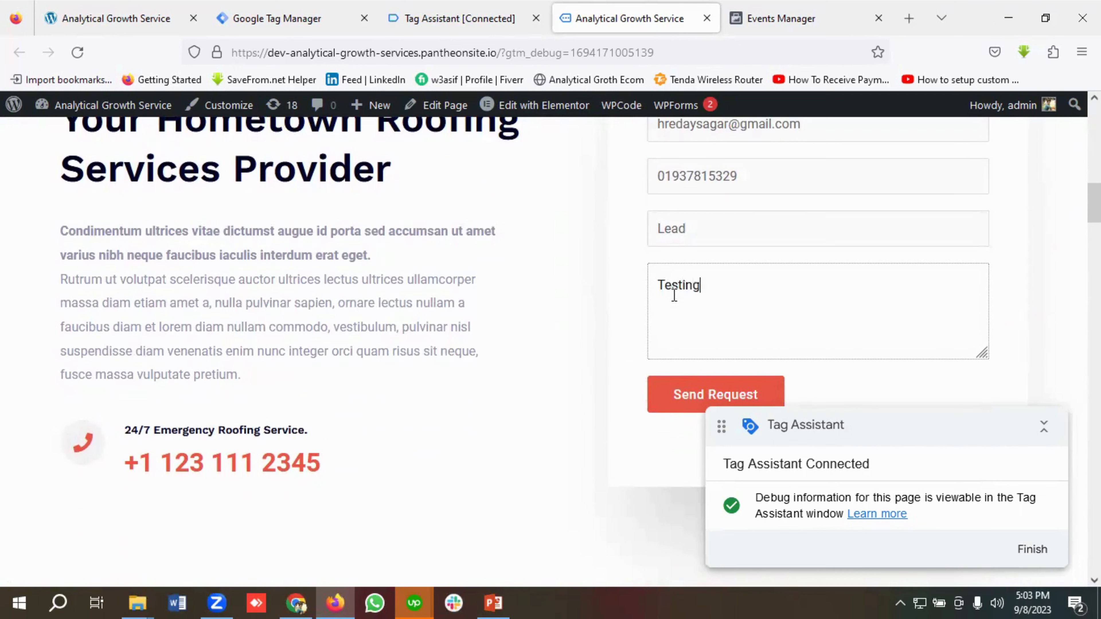
pyautogui.click(678, 397)
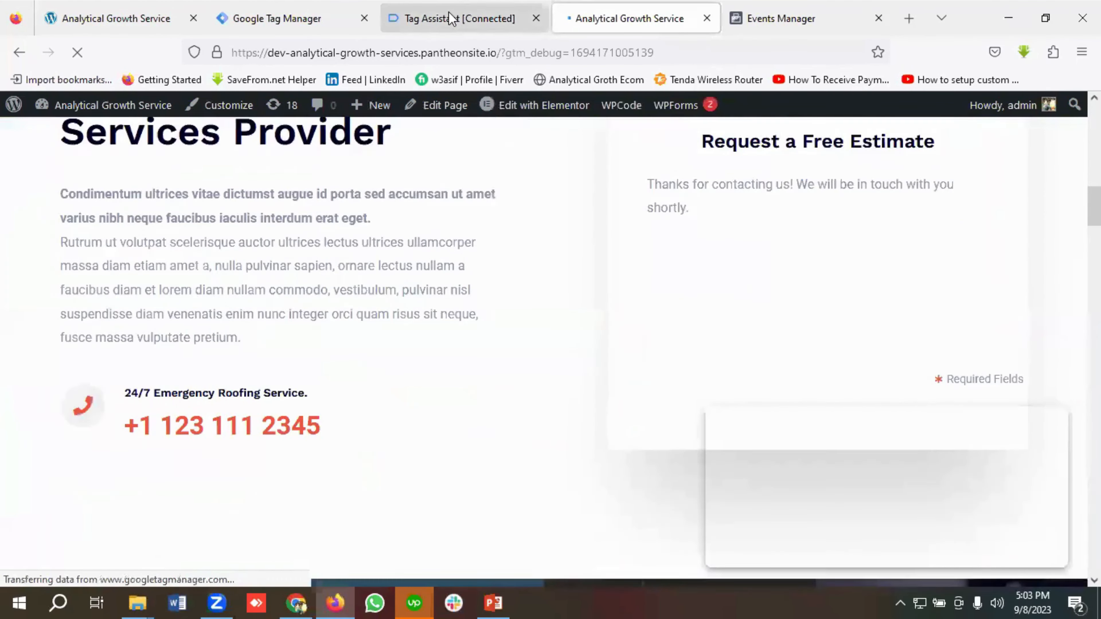
# Switch to Tag Assistant and examine the variables of Click event 15 down to the Click ID
pyautogui.click(450, 18)
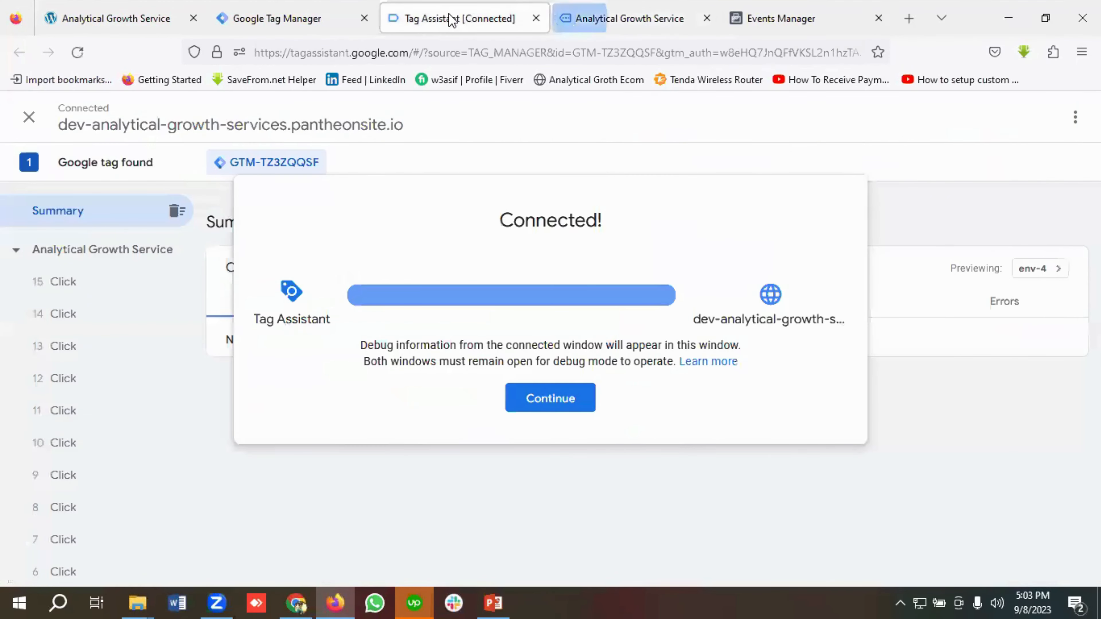
pyautogui.click(536, 397)
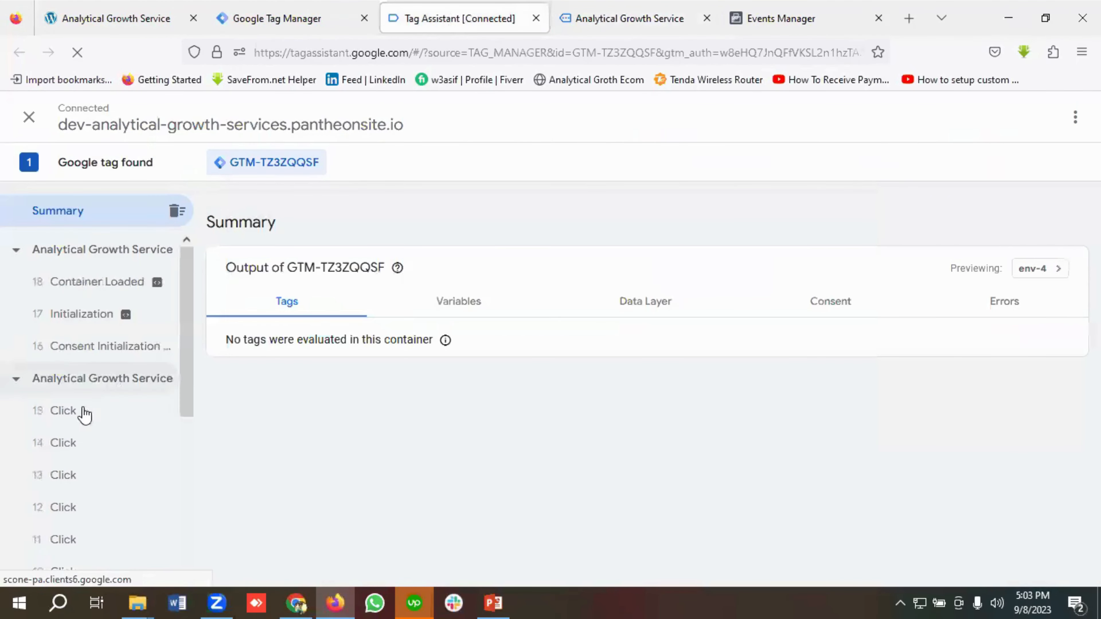
pyautogui.scroll(-2, 108, 413)
pyautogui.scroll(-2, 100, 381)
pyautogui.scroll(2, 135, 464)
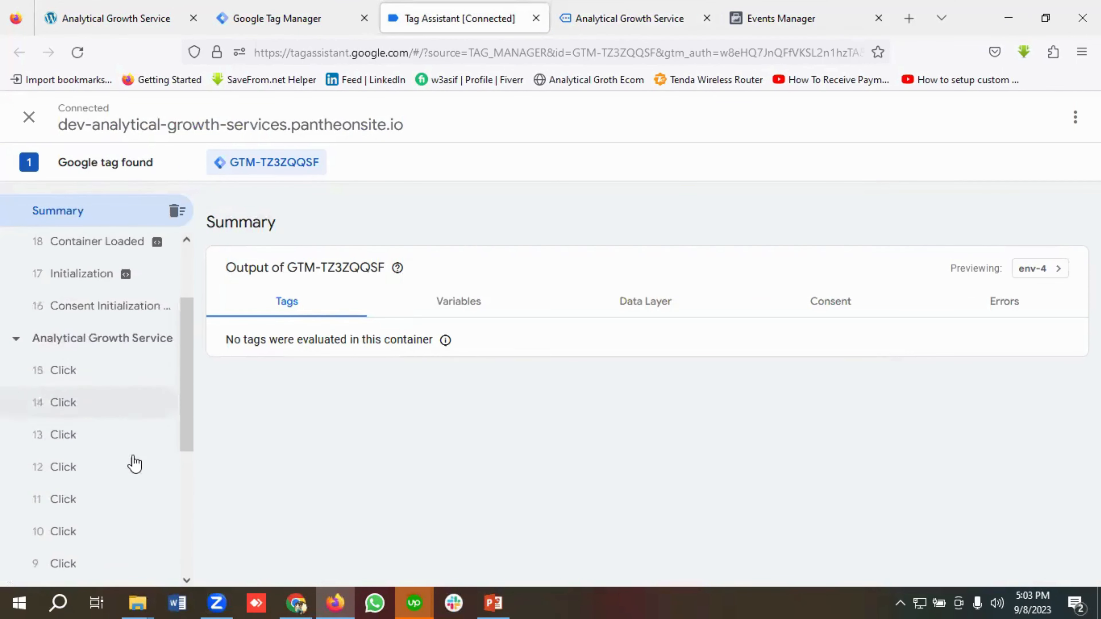
pyautogui.click(71, 381)
pyautogui.click(475, 395)
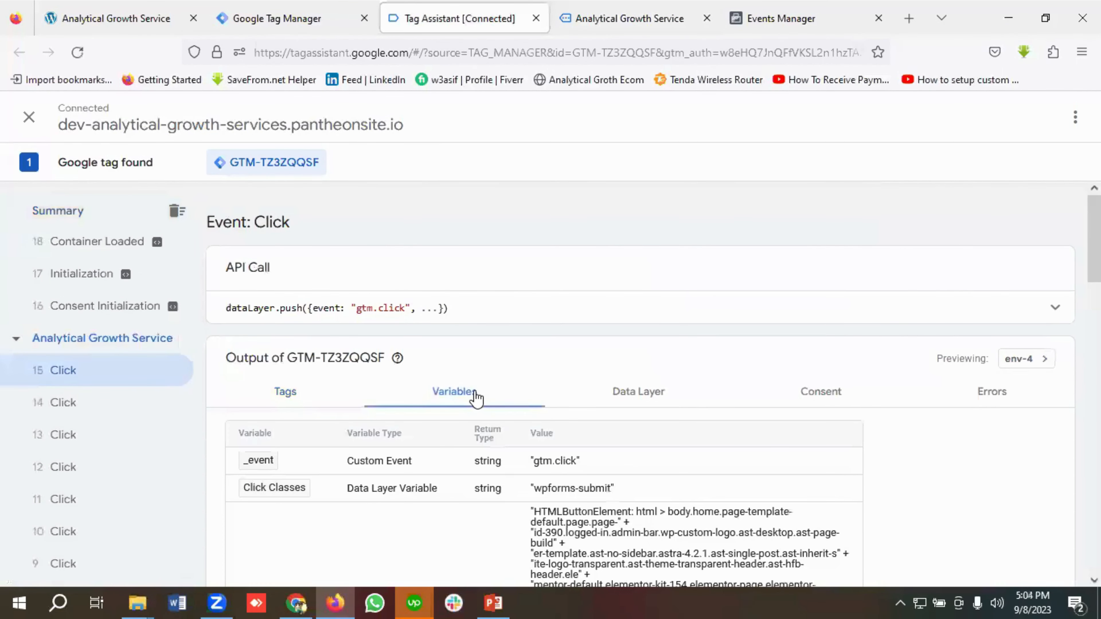
pyautogui.scroll(-3, 474, 393)
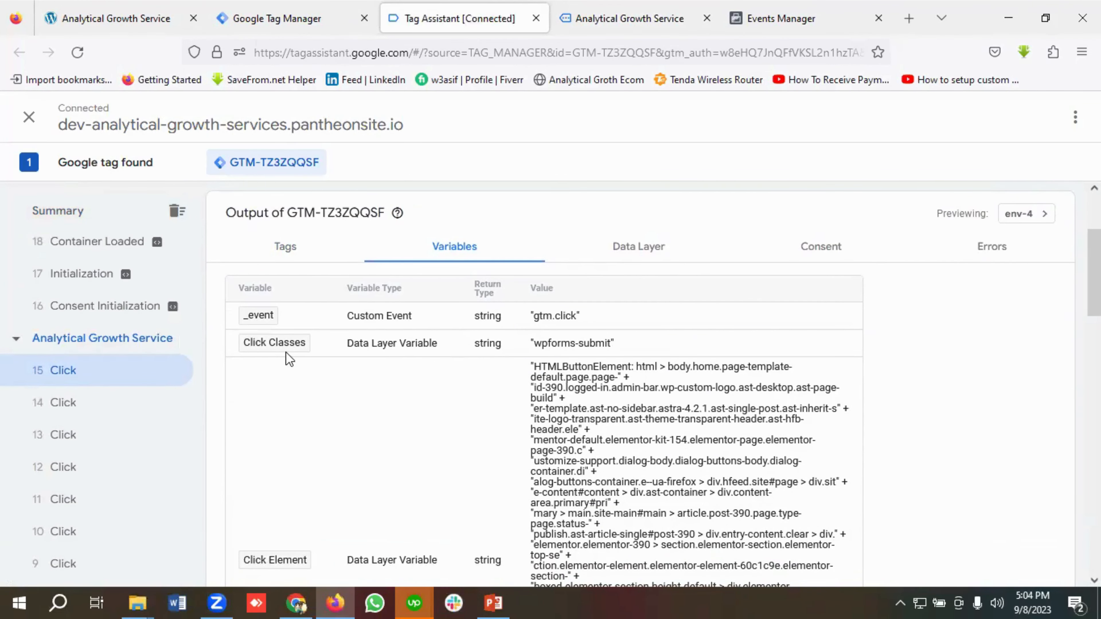
pyautogui.scroll(-3, 386, 455)
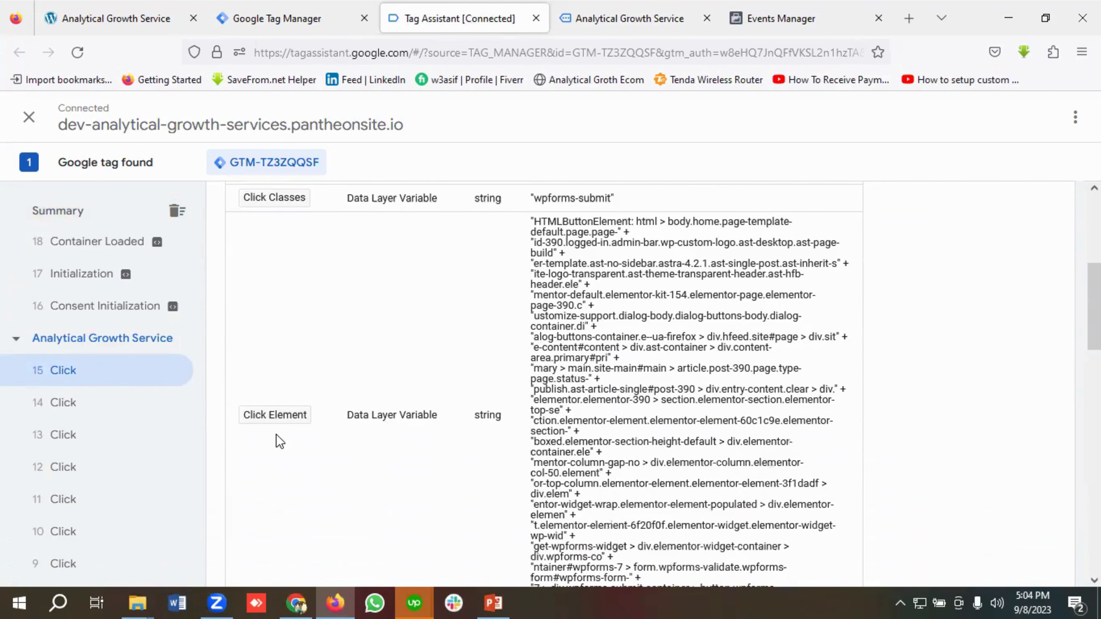
pyautogui.scroll(-5, 449, 439)
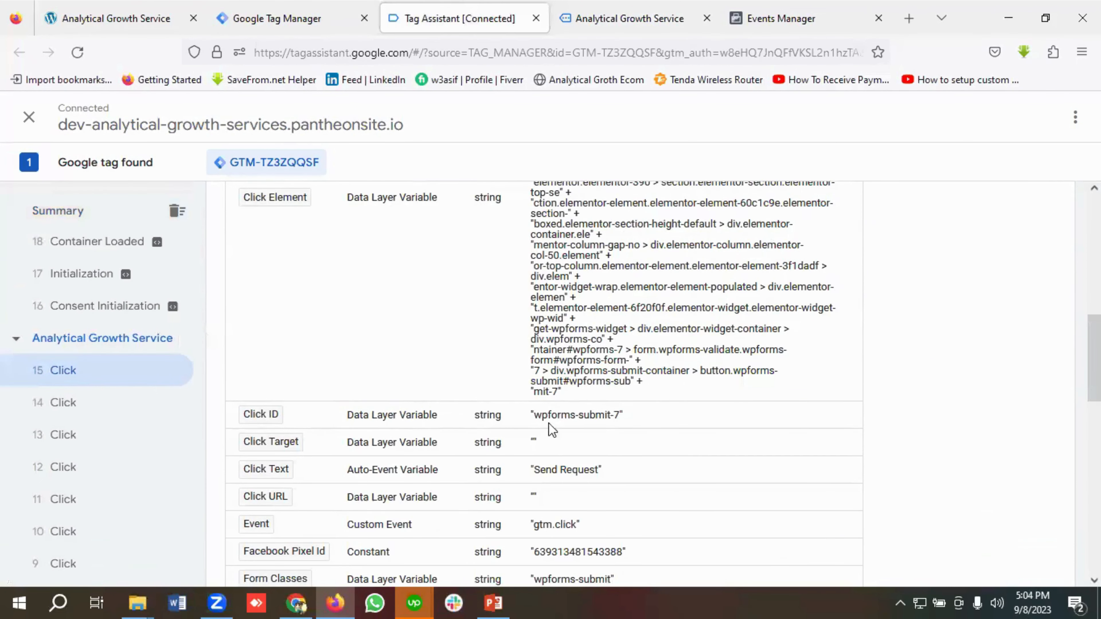
# Copy the Click ID value wpforms-submit-7 from the event's variables
pyautogui.doubleClick(581, 419)
pyautogui.click(580, 418)
pyautogui.moveTo(536, 419); pyautogui.dragTo(620, 421)
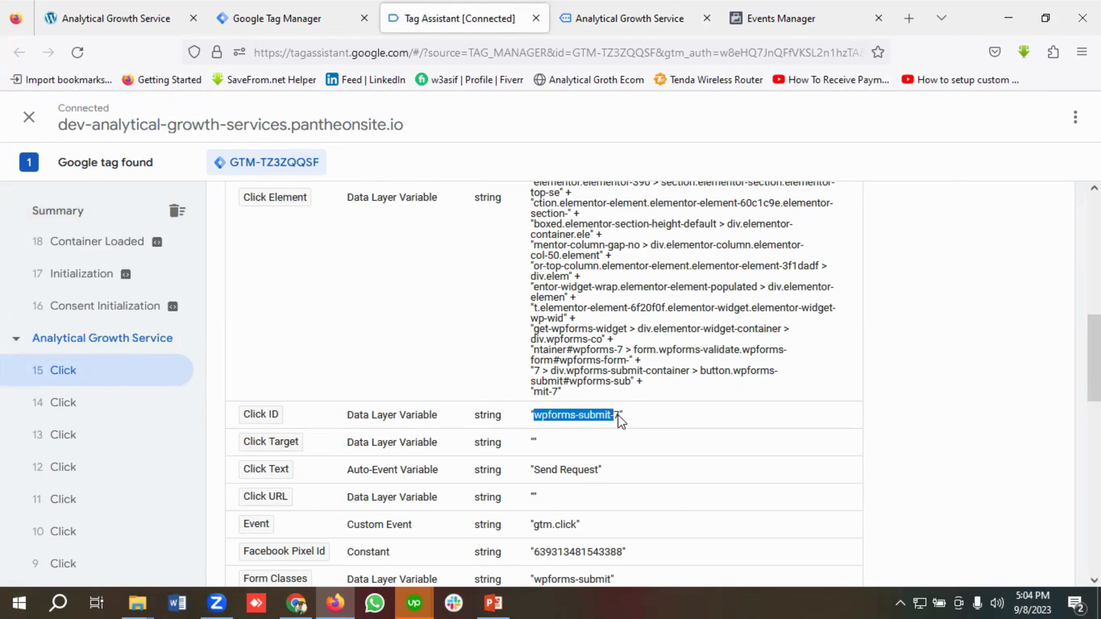
pyautogui.rightClick(581, 420)
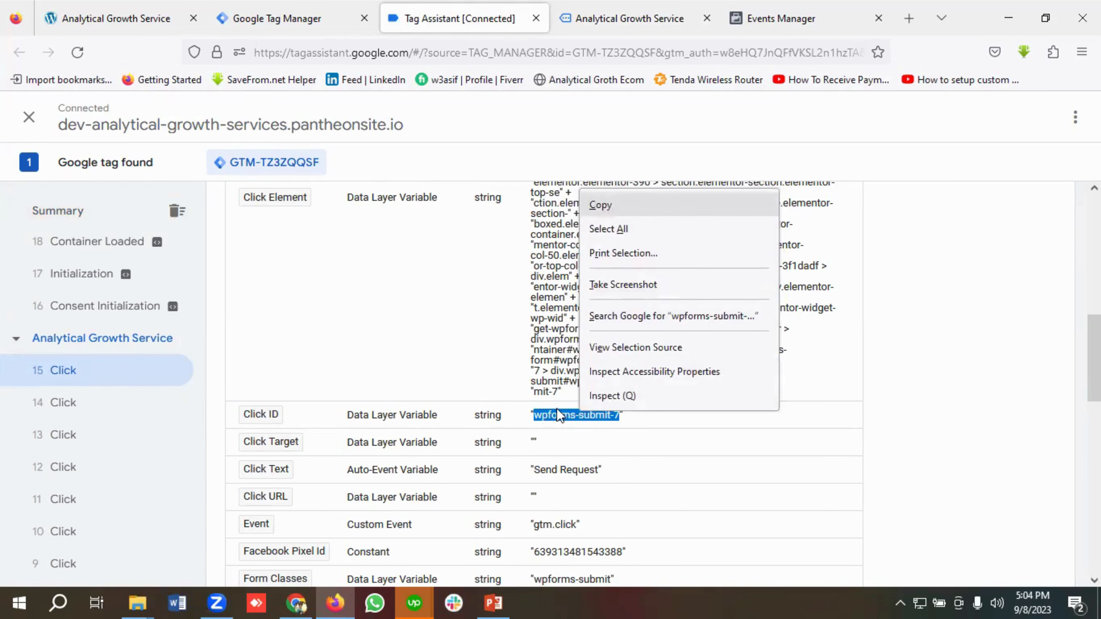
pyautogui.click(569, 420)
pyautogui.scroll(5, 569, 420)
# Return to Google Tag Manager, start a new trigger and name it "Lead Trigger"
pyautogui.click(293, 24)
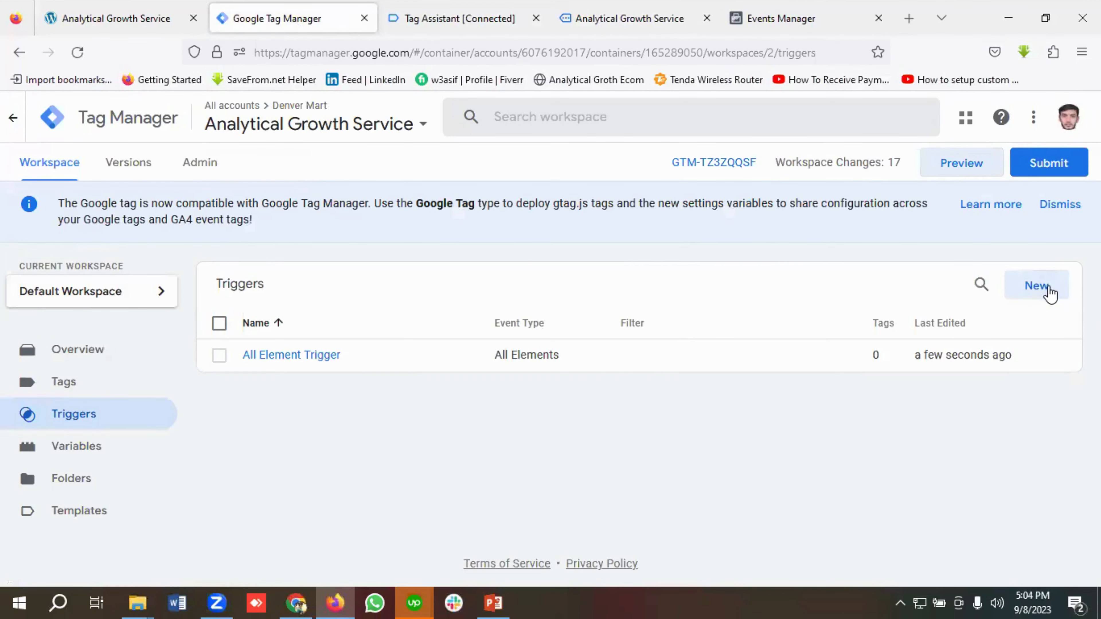
pyautogui.click(1037, 286)
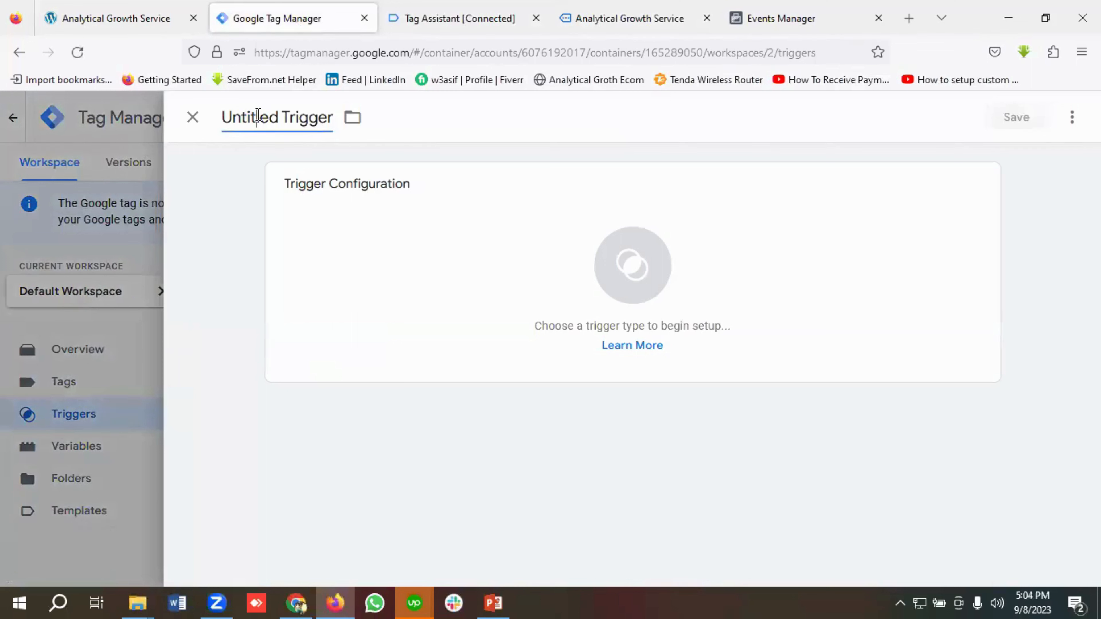
pyautogui.click(259, 115)
pyautogui.press('BackSpace')
pyautogui.write('Le')
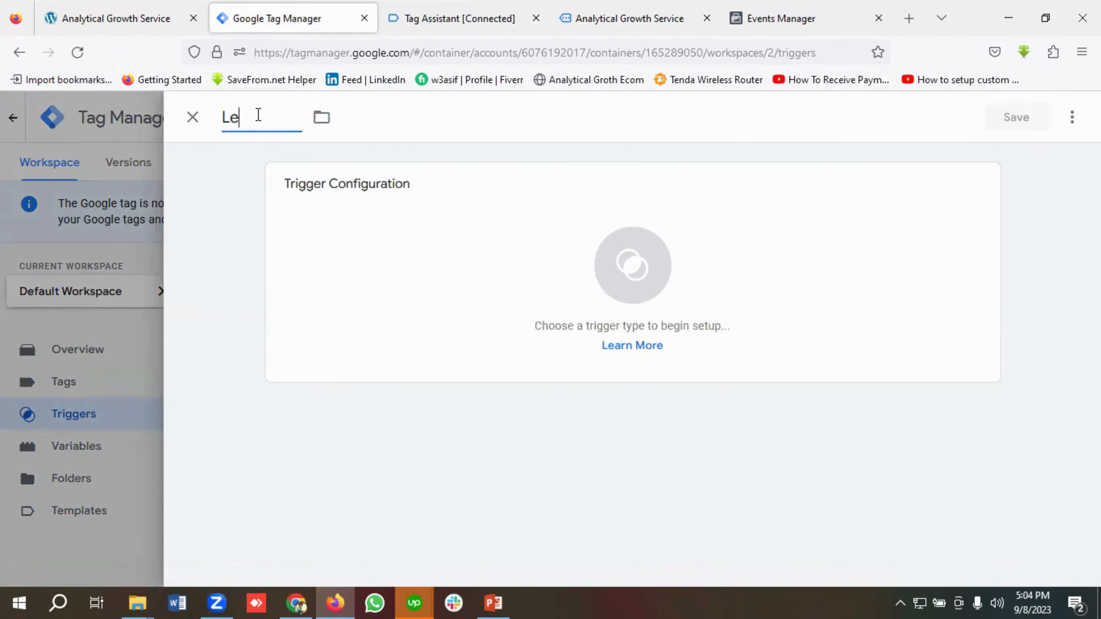
pyautogui.write('adTrigger')
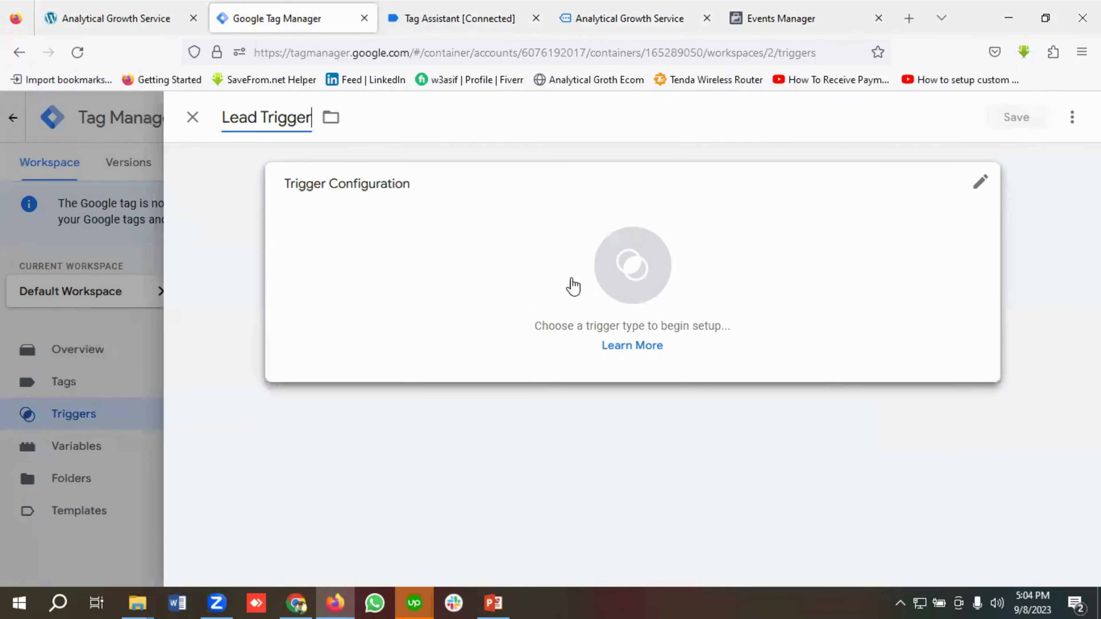
# Set the Lead Trigger's type to Click - All Elements and make it fire on Some Clicks
pyautogui.click(617, 300)
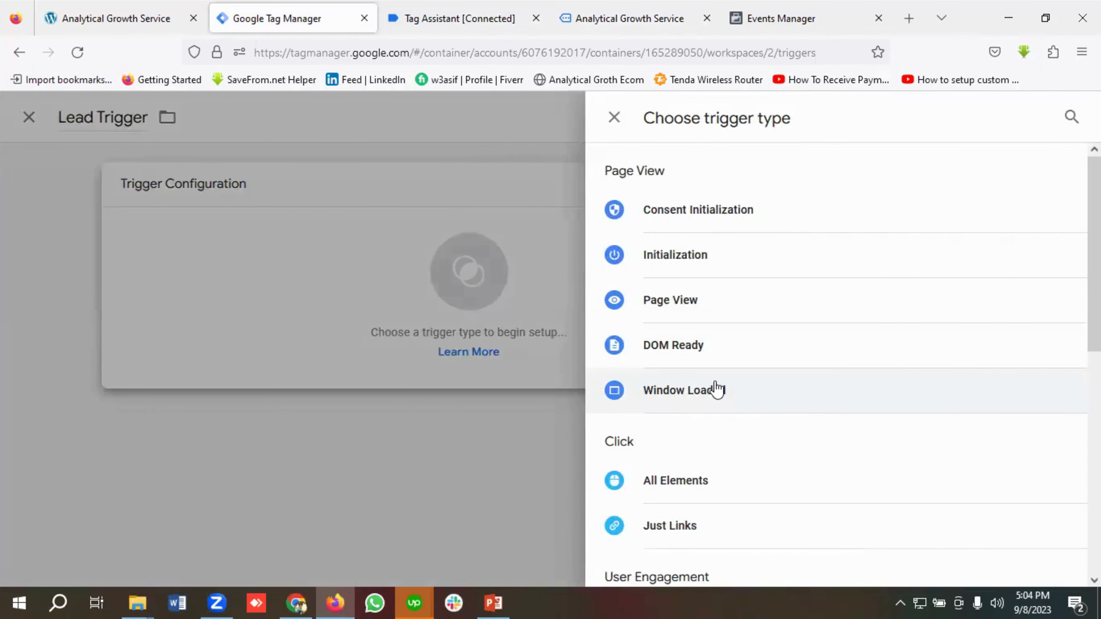
pyautogui.click(697, 489)
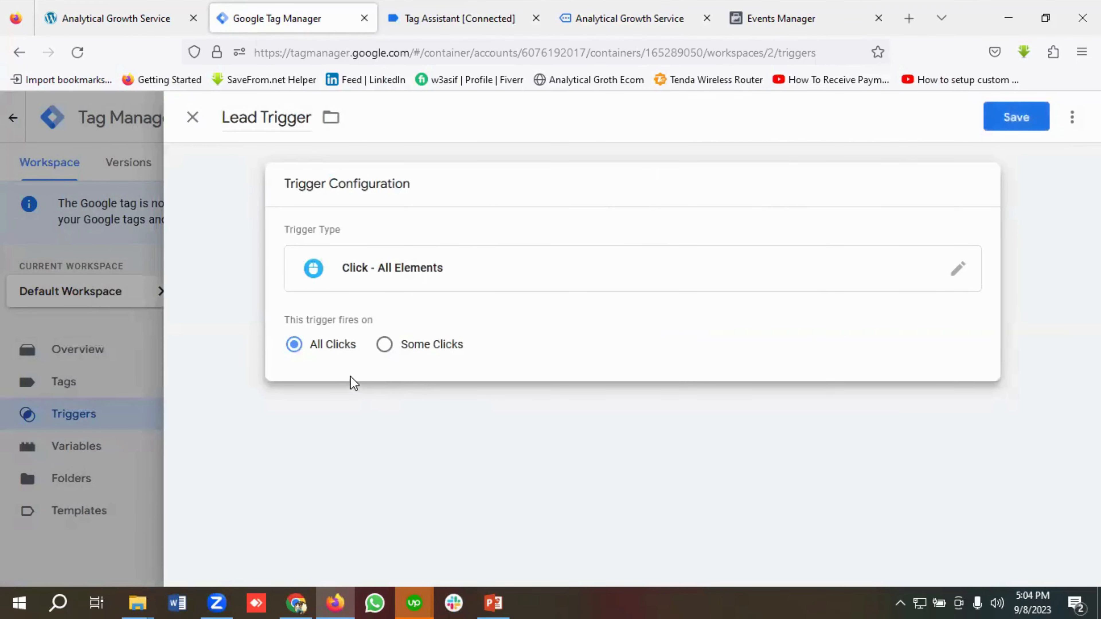
pyautogui.click(383, 347)
# Set the Lead Trigger's firing condition to Click ID contains wpforms-submit-7
pyautogui.click(382, 412)
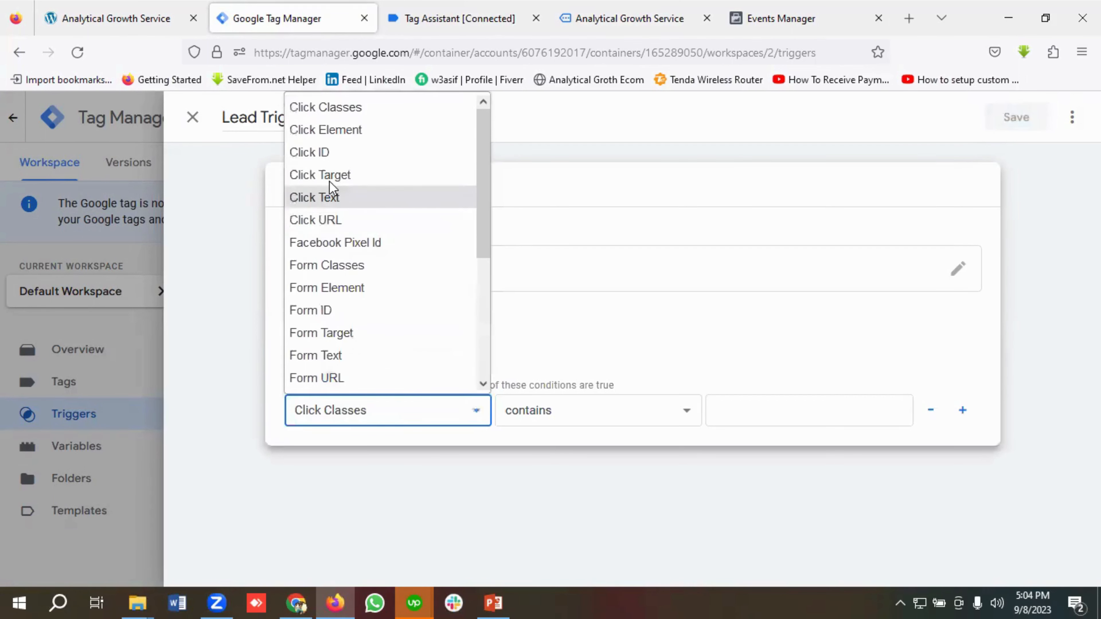
pyautogui.click(321, 156)
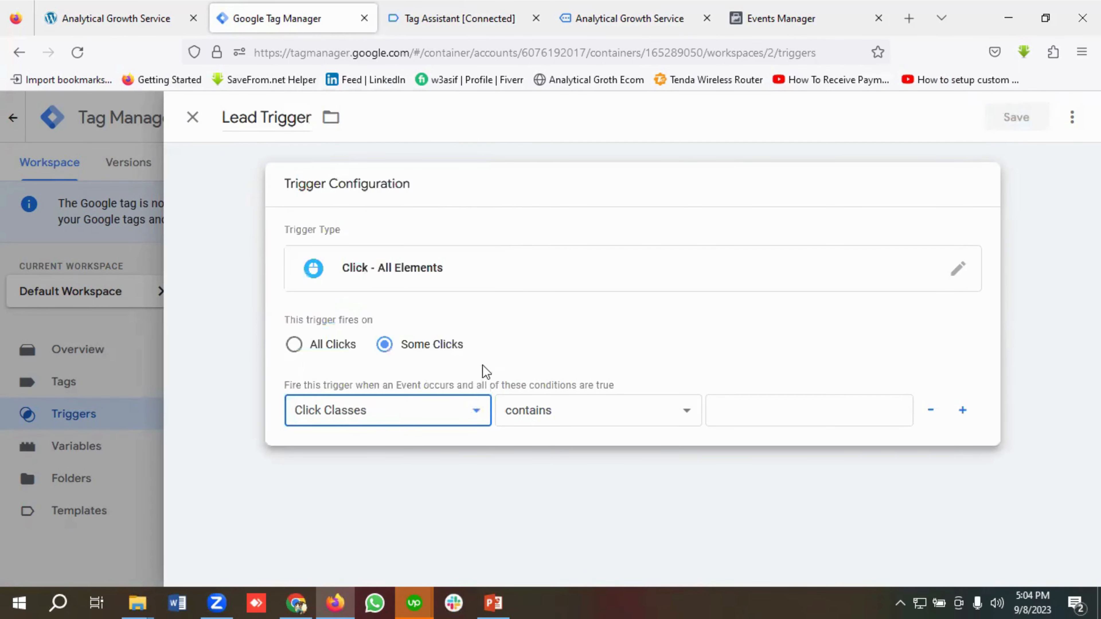
pyautogui.click(567, 424)
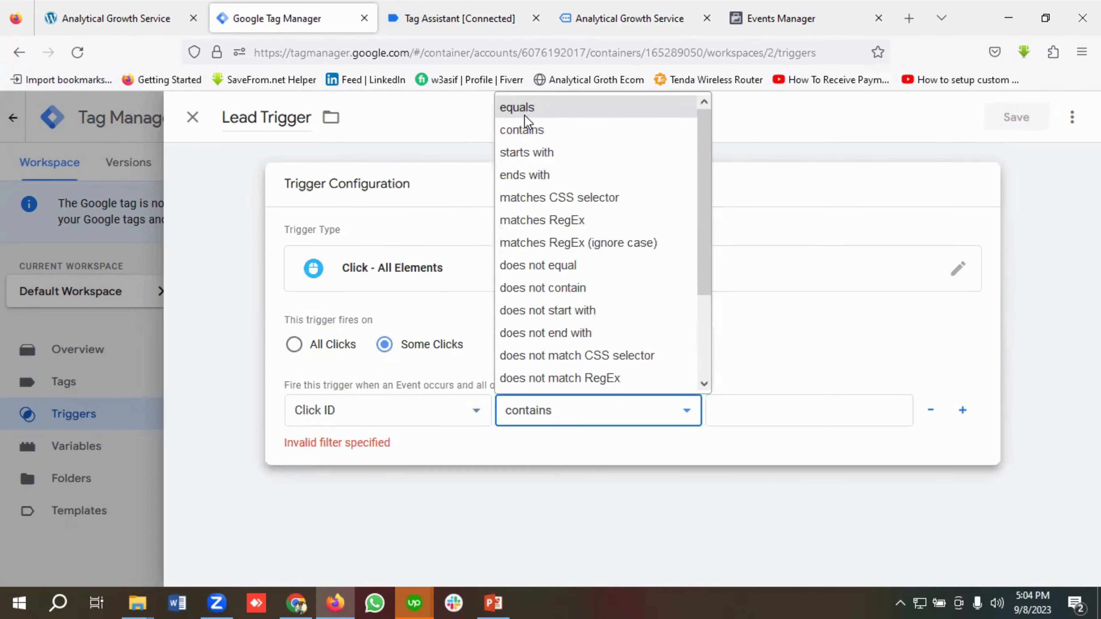
pyautogui.click(529, 131)
pyautogui.click(736, 412)
pyautogui.hotkey('ctrl', 'v')
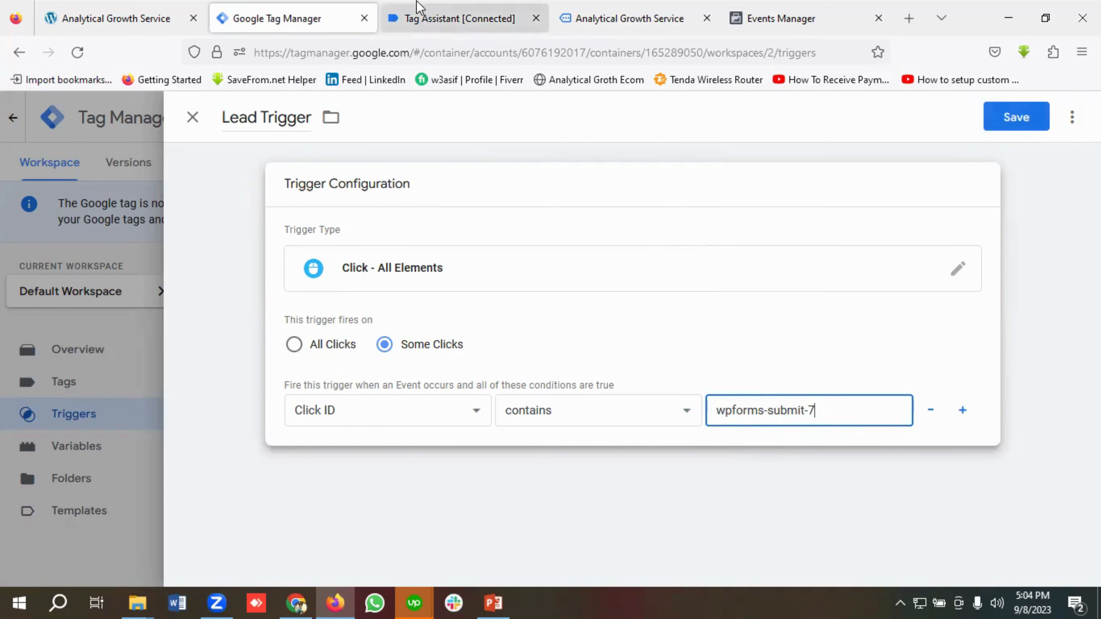
# Recheck the Click ID value in Tag Assistant, and save the Lead Trigger in Google Tag Manager
pyautogui.click(418, 12)
pyautogui.scroll(2, 373, 418)
pyautogui.scroll(-4, 373, 417)
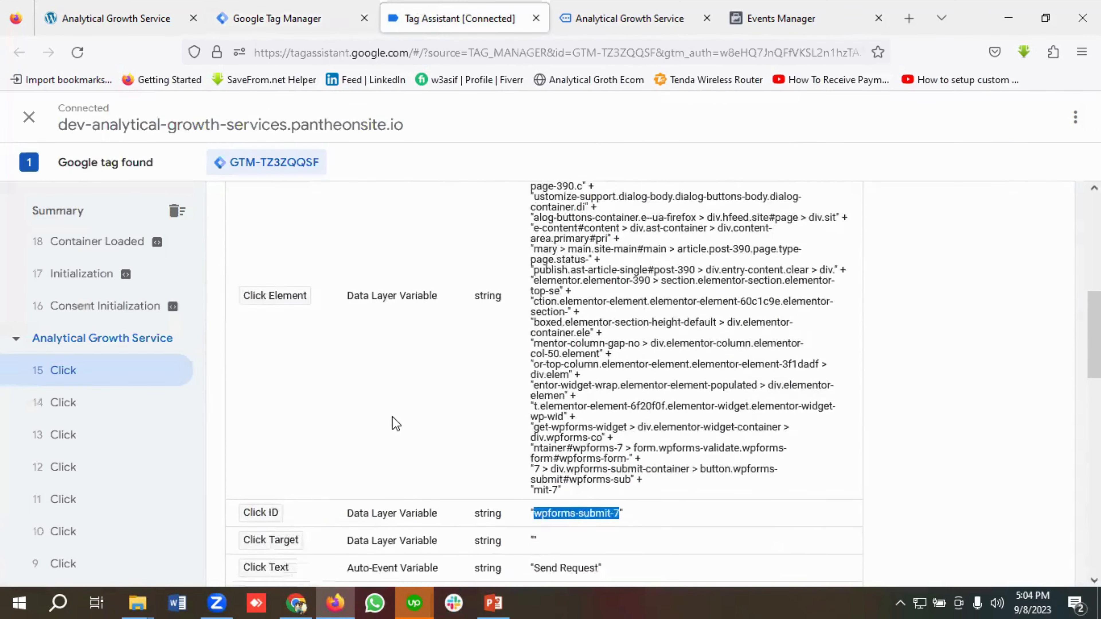
pyautogui.click(283, 18)
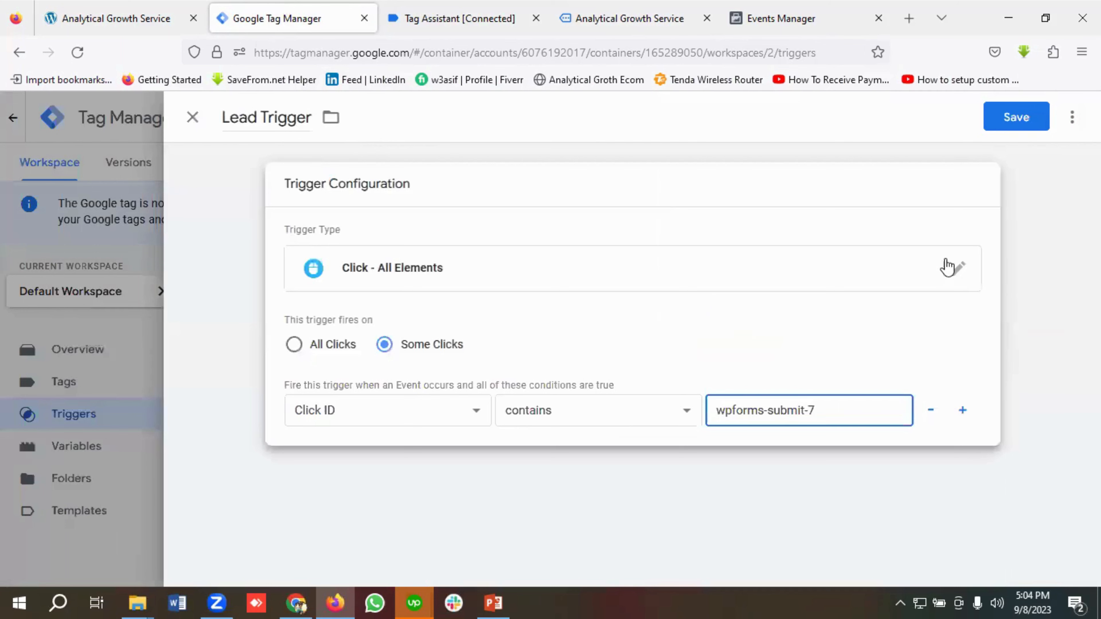
pyautogui.click(1008, 118)
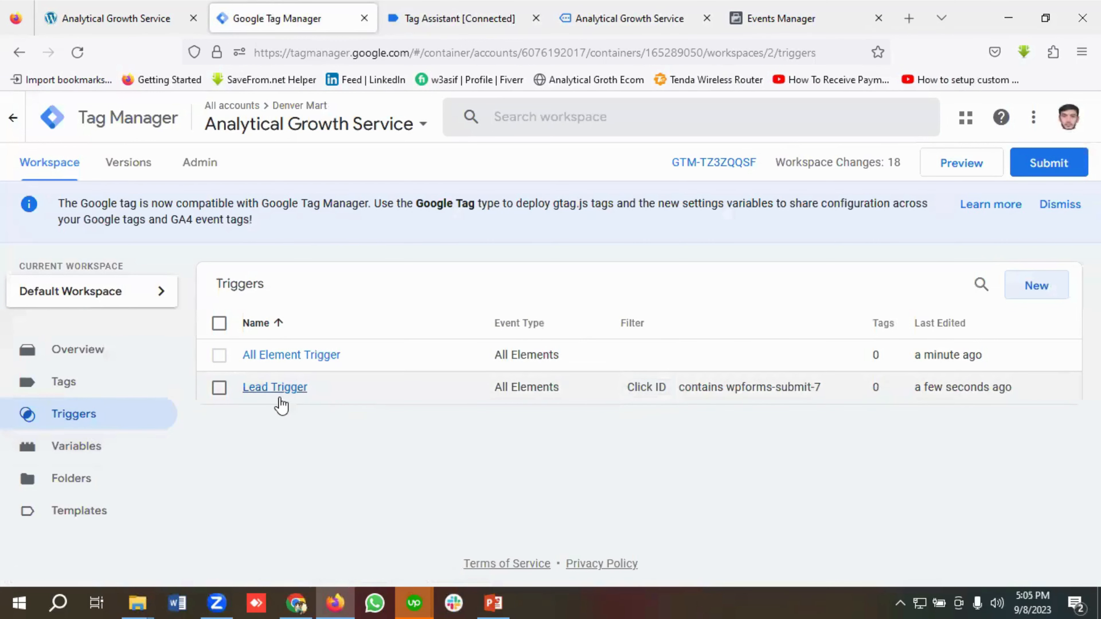
# Create a new tag in the container and name it "Facebook Lead Event"
pyautogui.click(68, 394)
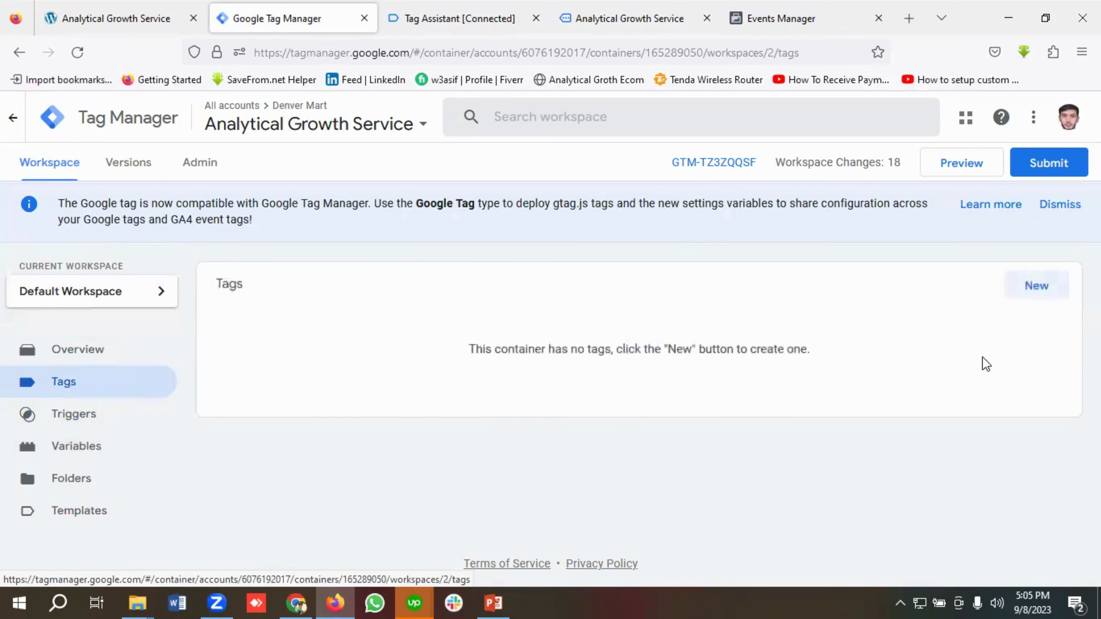
pyautogui.click(1037, 287)
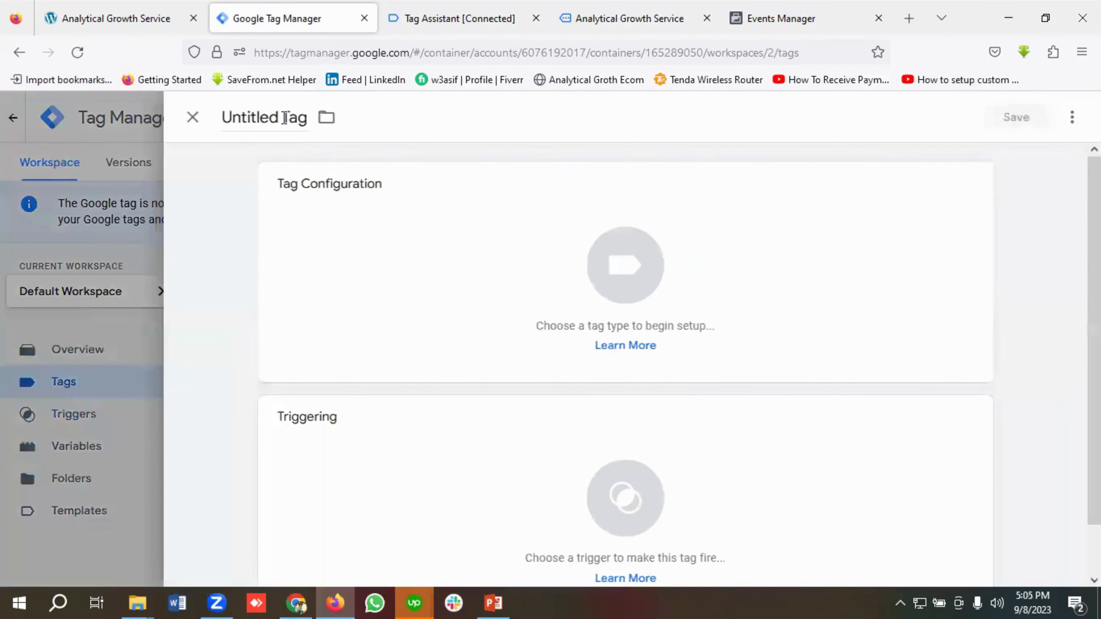
pyautogui.click(283, 117)
pyautogui.press('BackSpace')
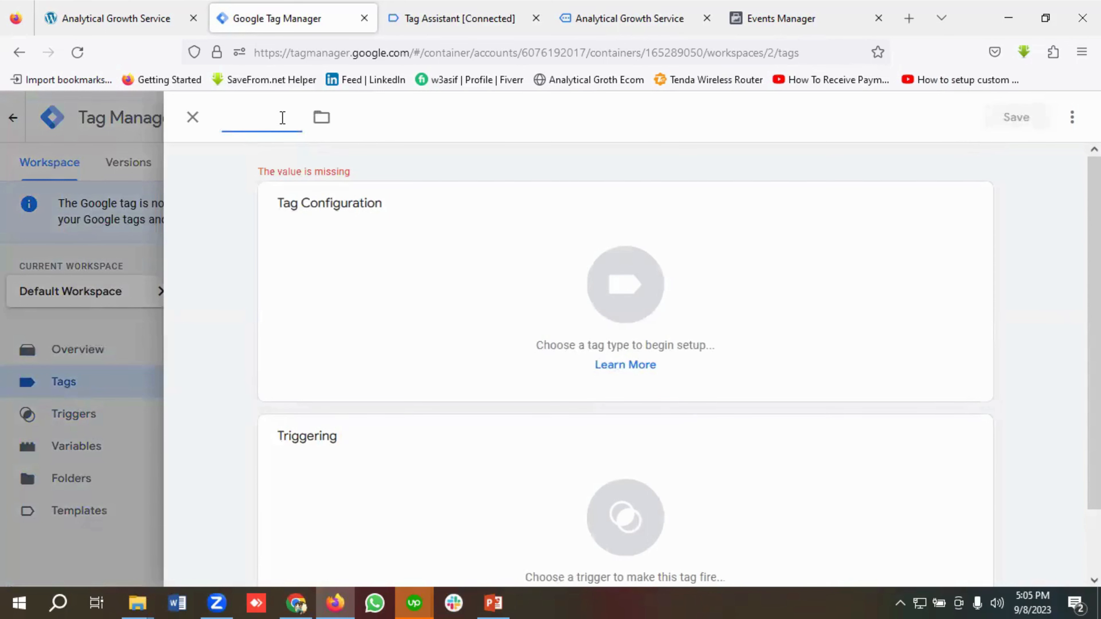
pyautogui.write('Faceb')
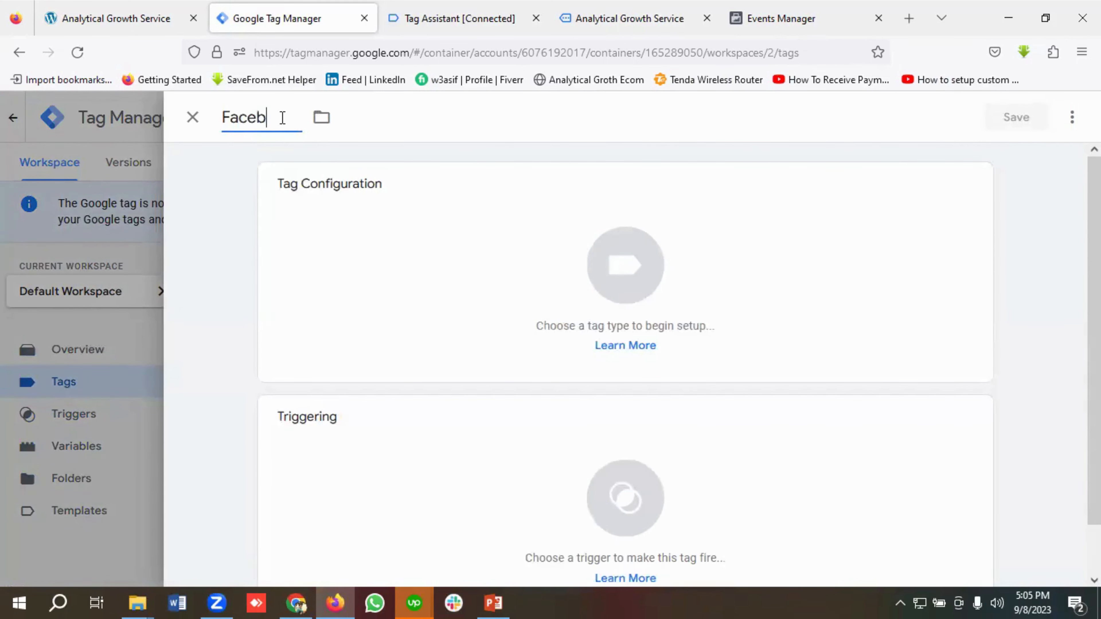
pyautogui.write('ook Le')
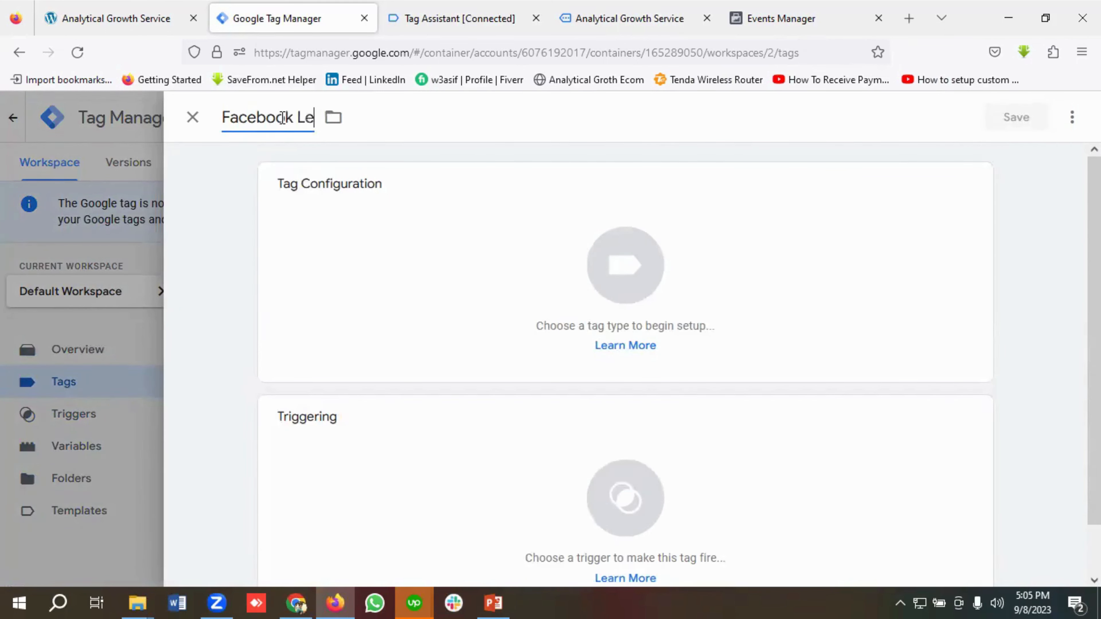
pyautogui.write('ad Event')
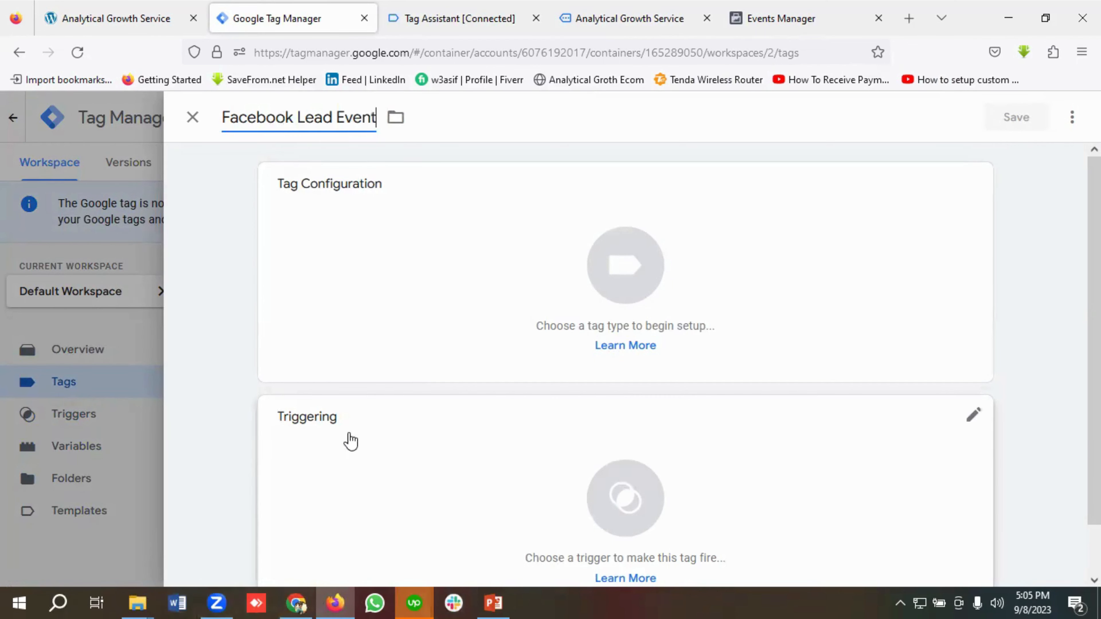
# Set the Facebook Lead Event tag's type to the Facebook Pixel template by facebookarchive
pyautogui.click(629, 298)
pyautogui.scroll(-7, 693, 362)
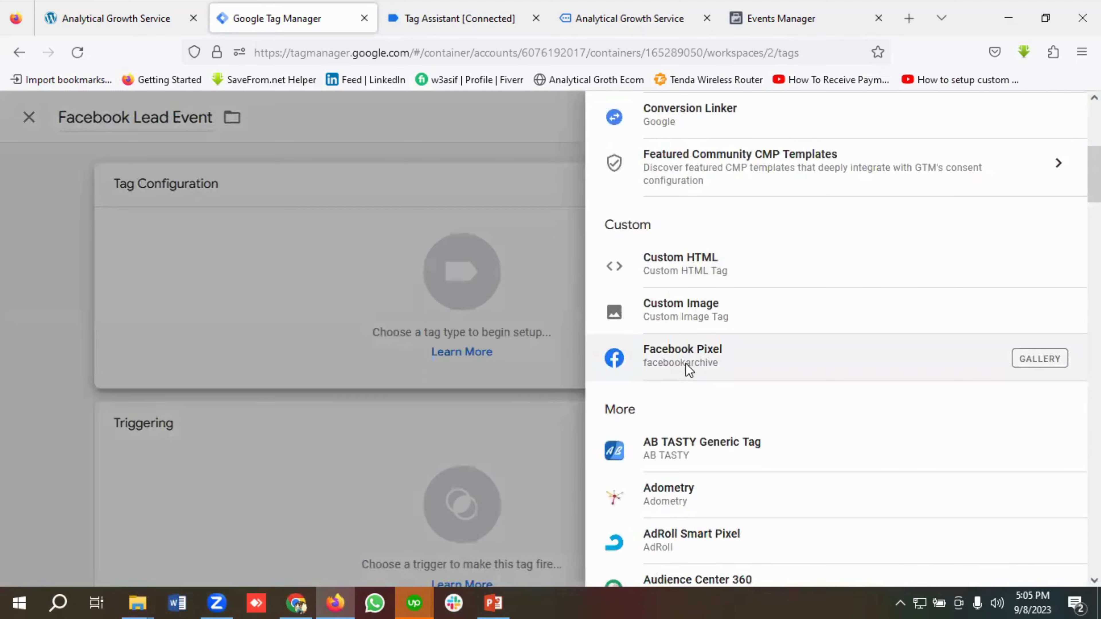
pyautogui.click(686, 364)
# Use the Facebook Pixel Id variable as the tag's pixel ID and set the standard event name to Lead
pyautogui.click(380, 381)
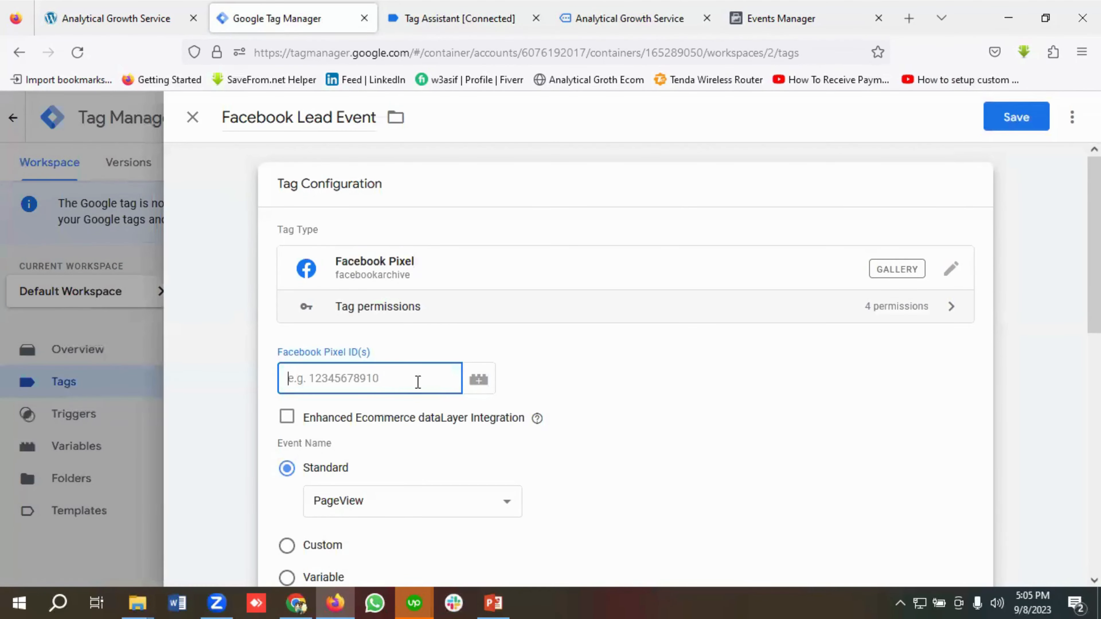
pyautogui.click(483, 383)
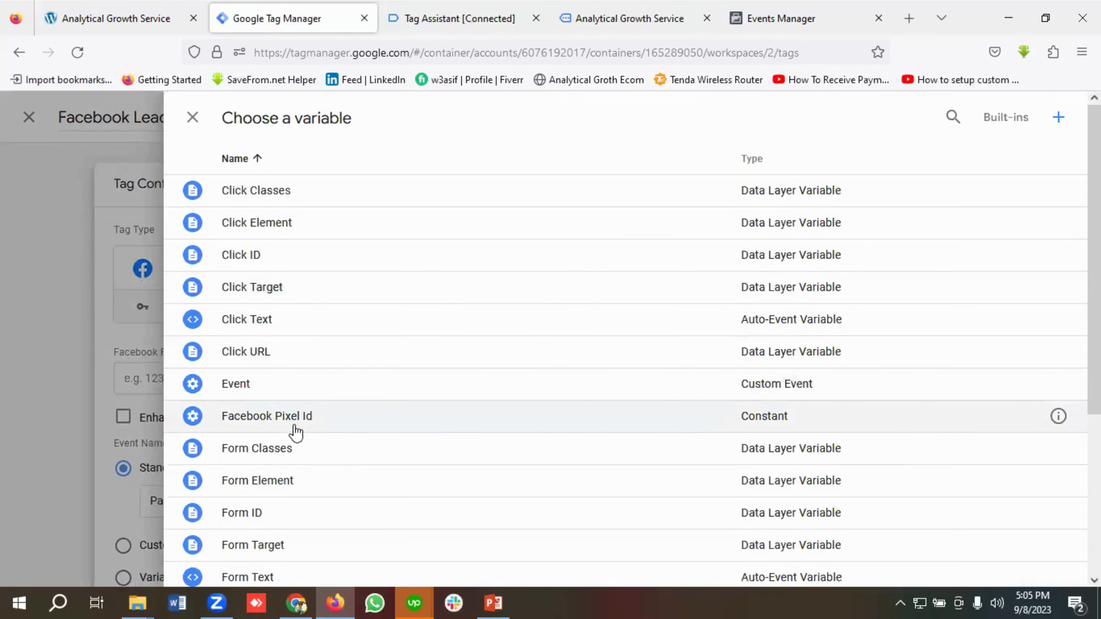
pyautogui.click(293, 427)
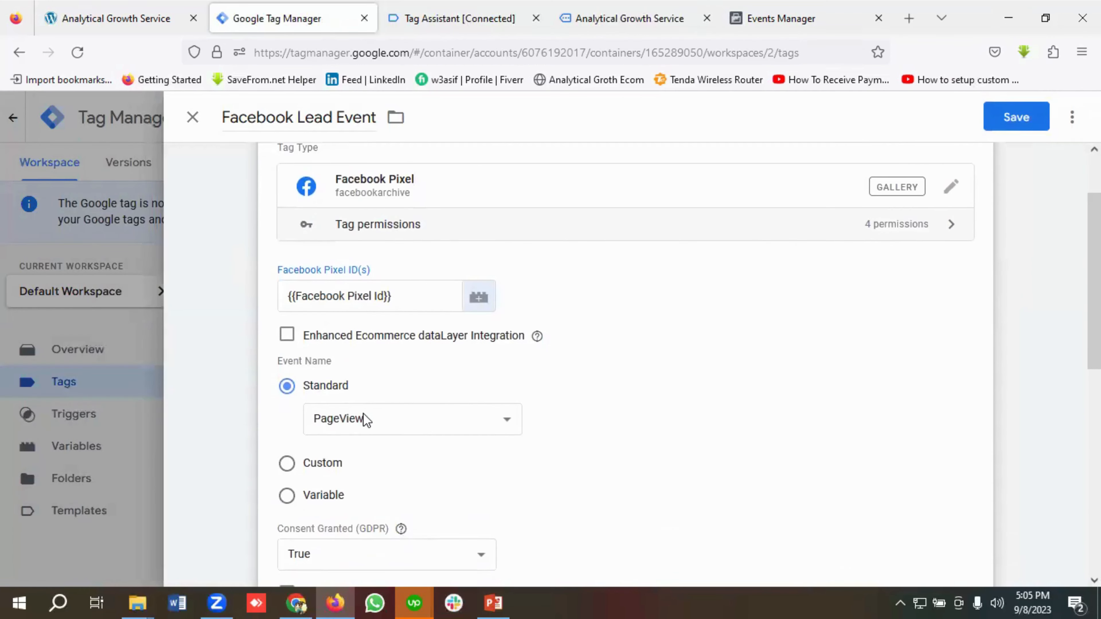
pyautogui.click(370, 418)
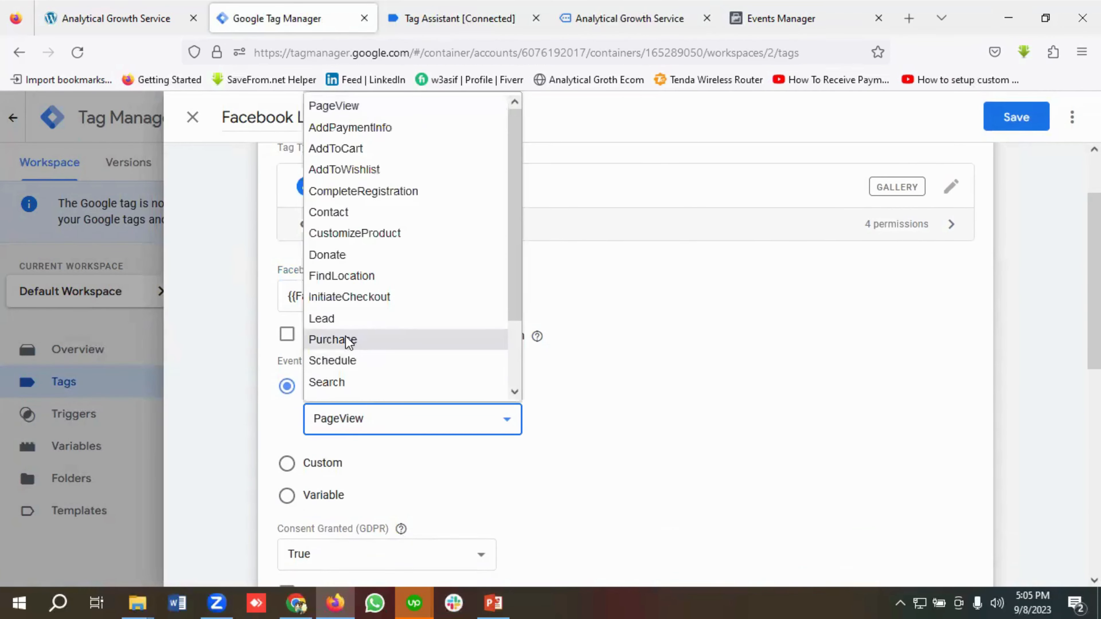
pyautogui.click(336, 317)
# Assign the Lead Trigger as the firing trigger of the Facebook Lead Event tag and save the tag
pyautogui.scroll(-10, 463, 435)
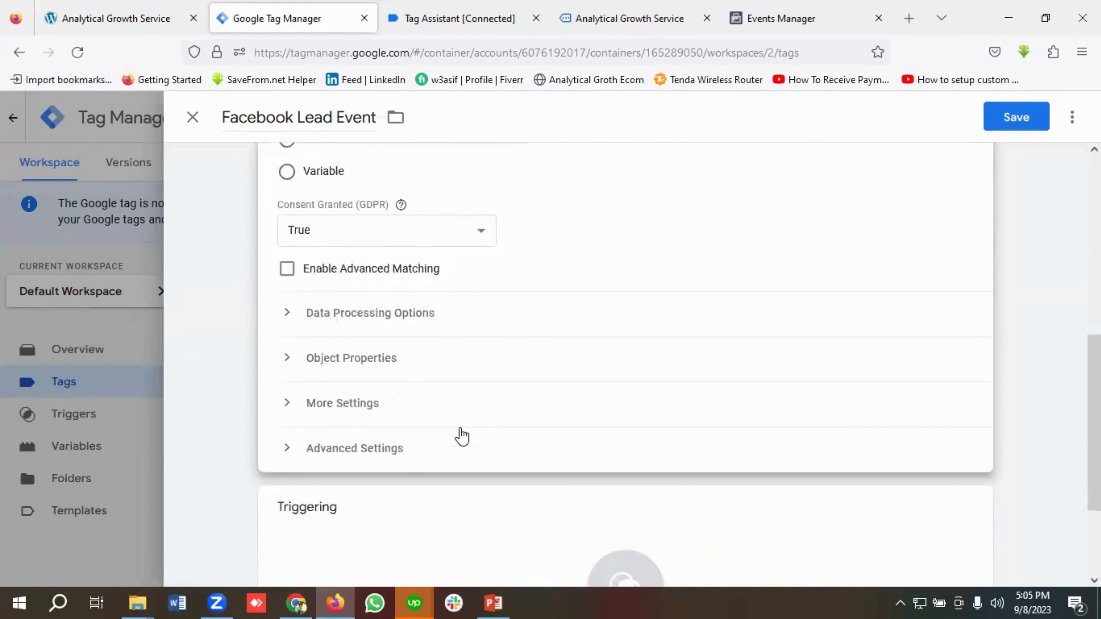
pyautogui.scroll(2, 460, 436)
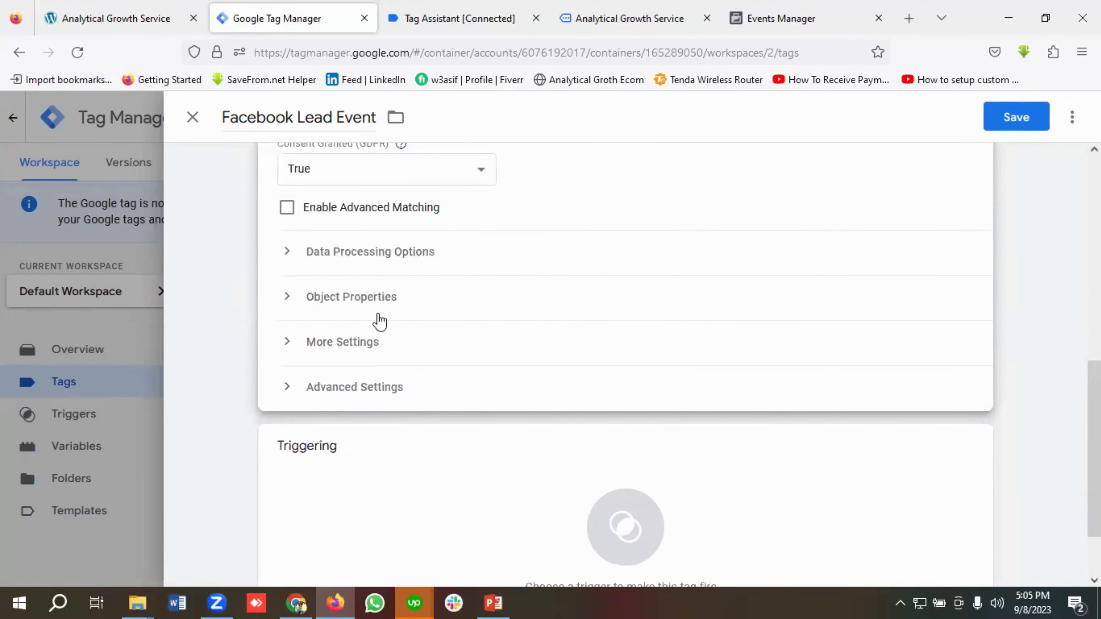
pyautogui.scroll(-2, 467, 368)
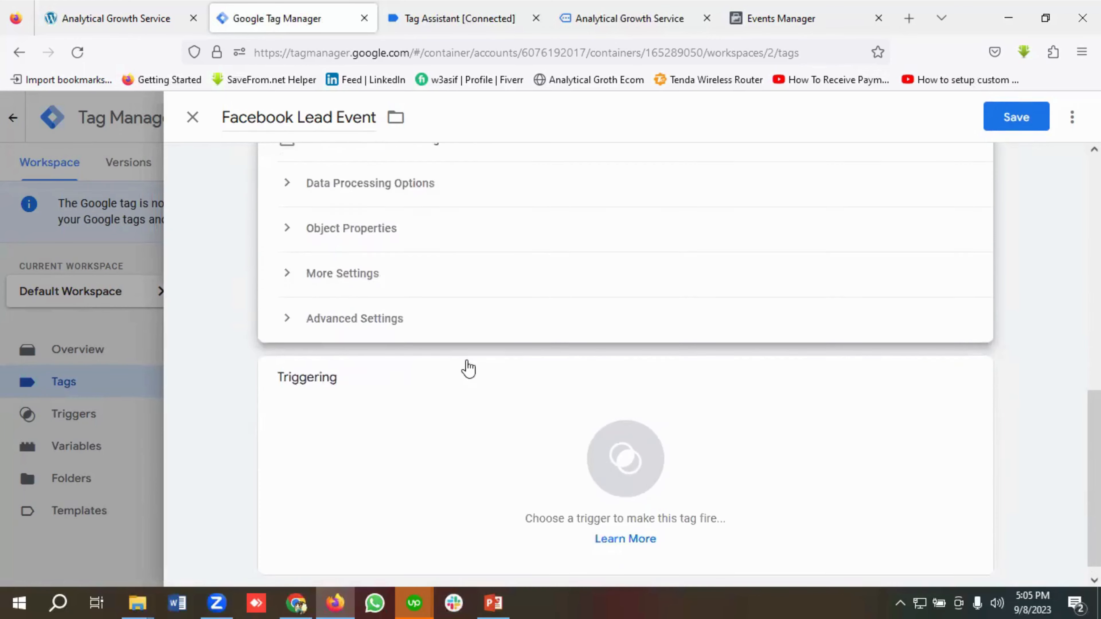
pyautogui.scroll(4, 415, 376)
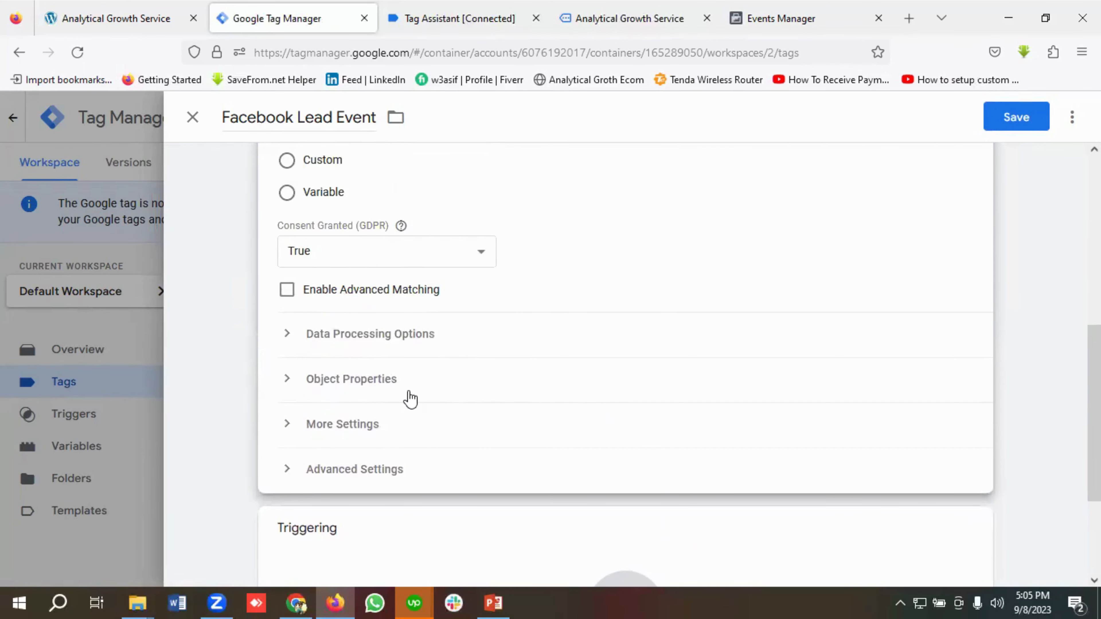
pyautogui.scroll(-2, 416, 393)
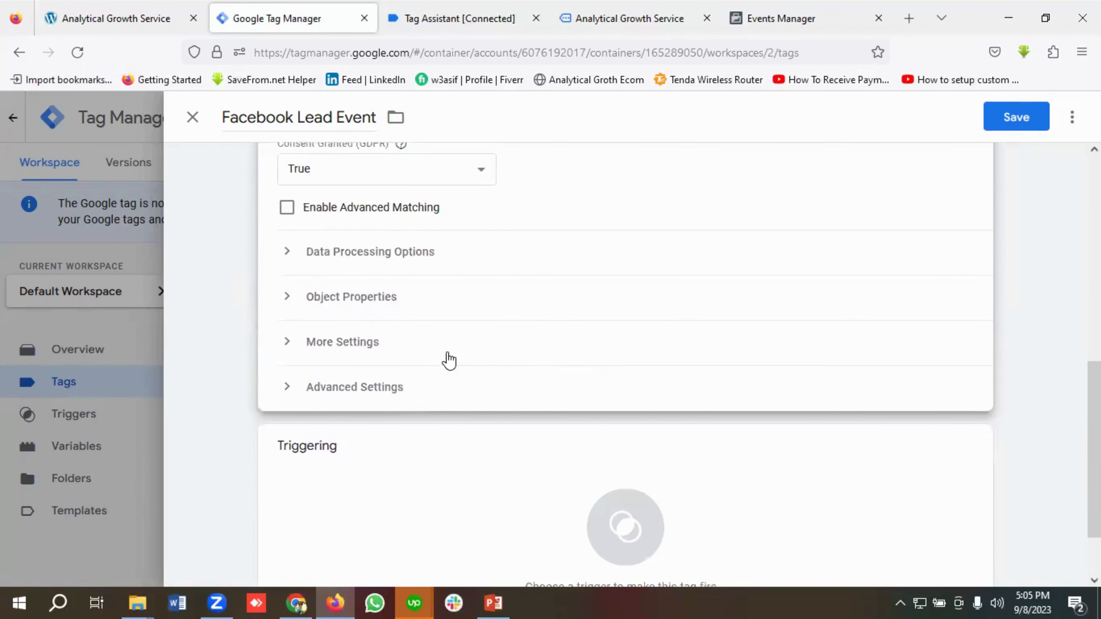
pyautogui.scroll(-2, 477, 378)
pyautogui.click(601, 451)
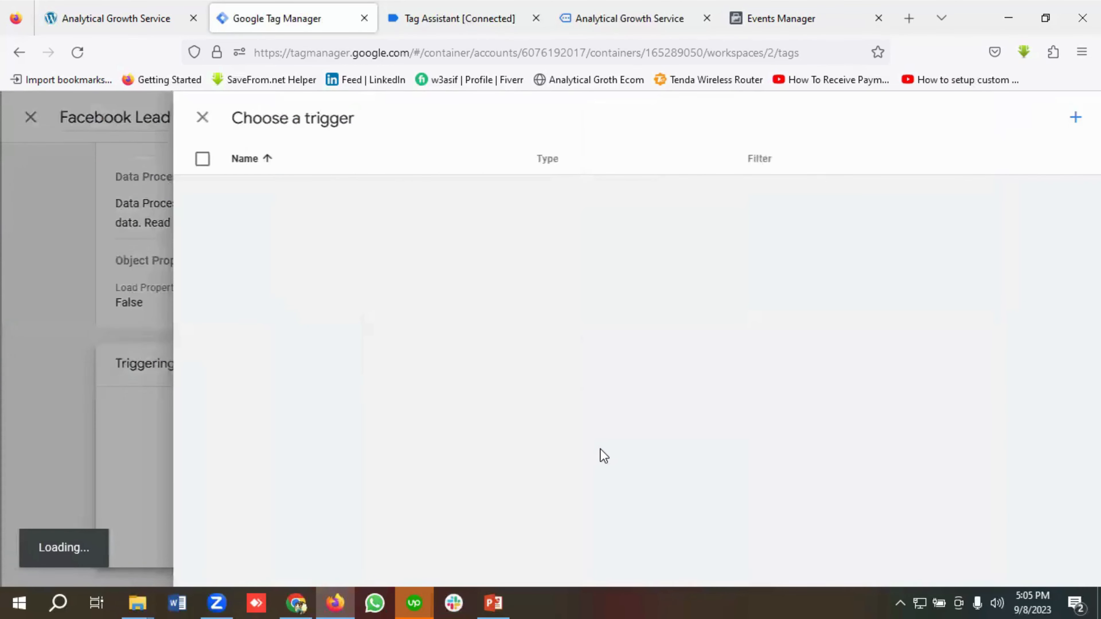
pyautogui.click(276, 323)
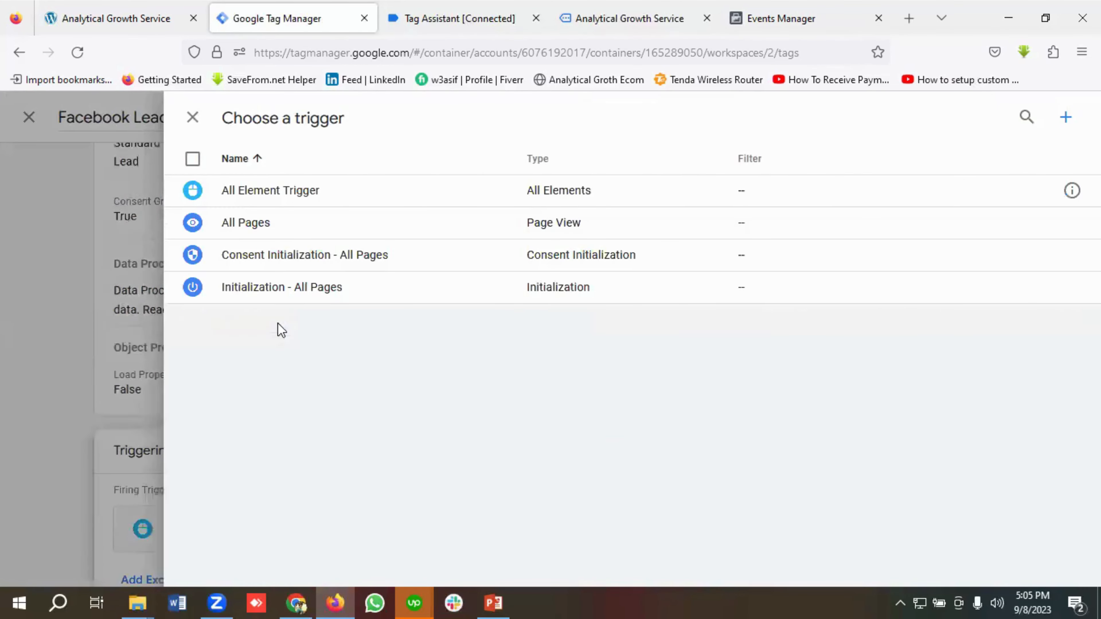
pyautogui.click(1032, 120)
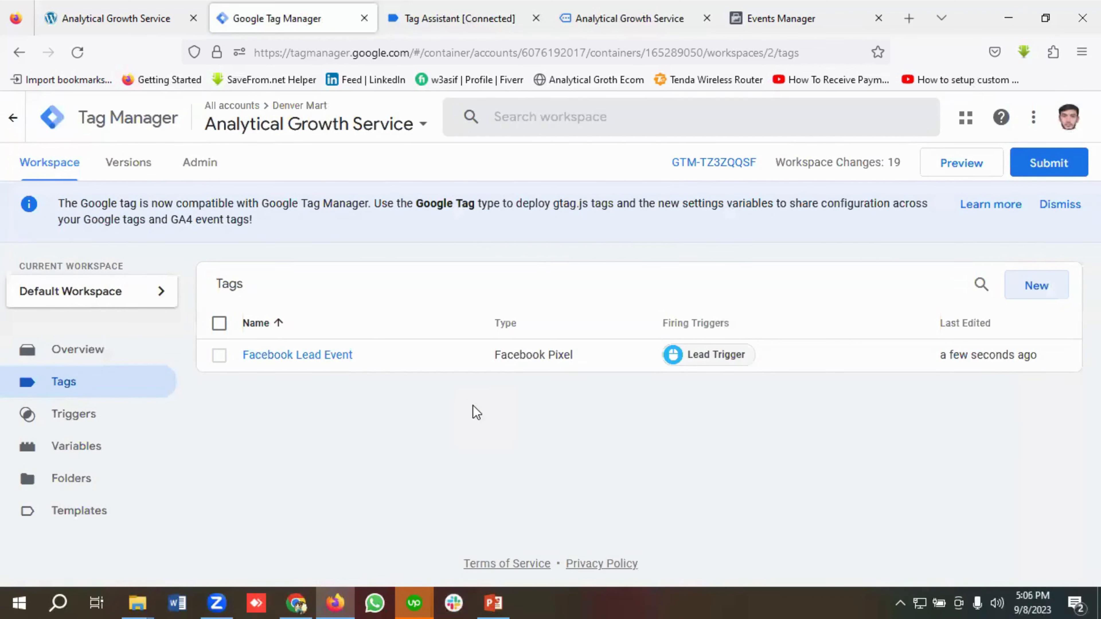
# Preview the container, continue past the Tag Assistant connection notice, and switch to the connected website
pyautogui.click(962, 163)
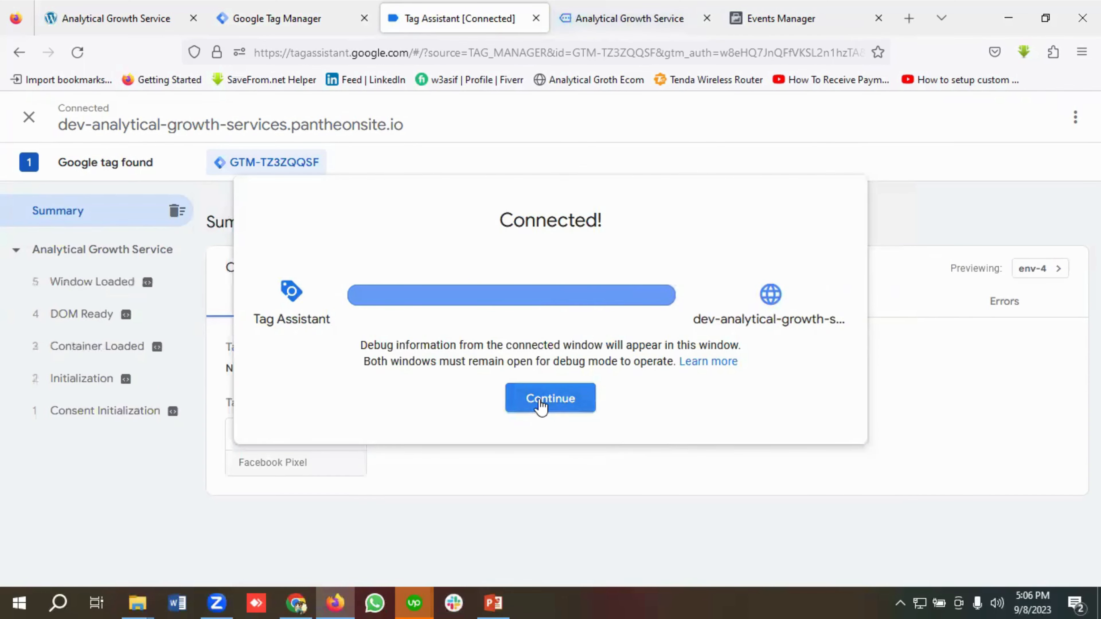
pyautogui.click(543, 406)
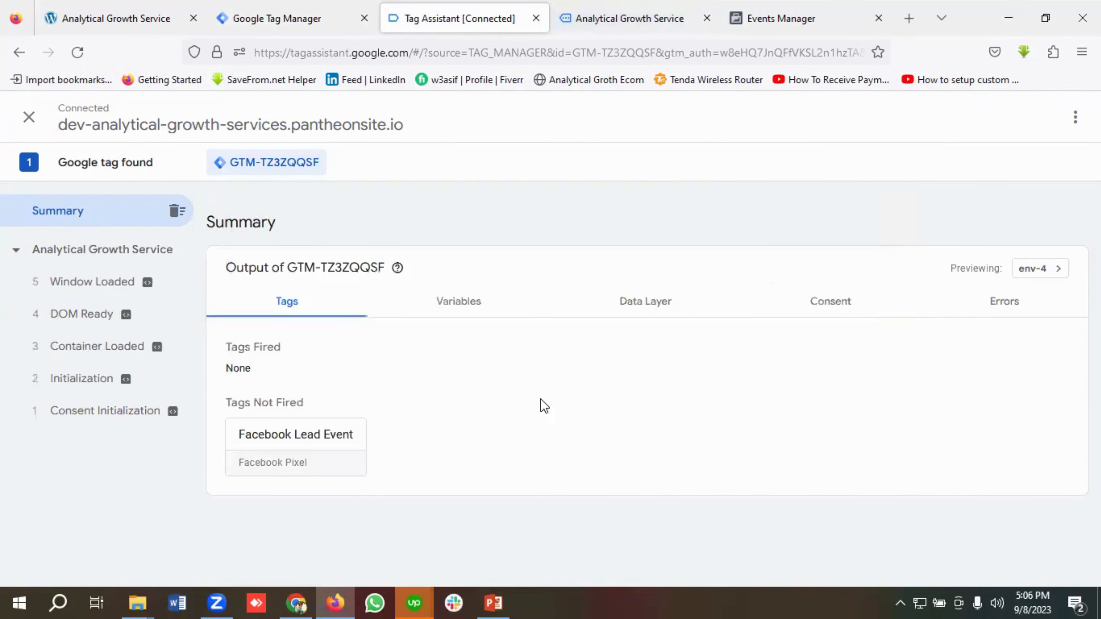
pyautogui.click(634, 18)
# Fill in the full name, email and phone number in the Request a Free Estimate form using the saved suggestions
pyautogui.scroll(-10, 707, 368)
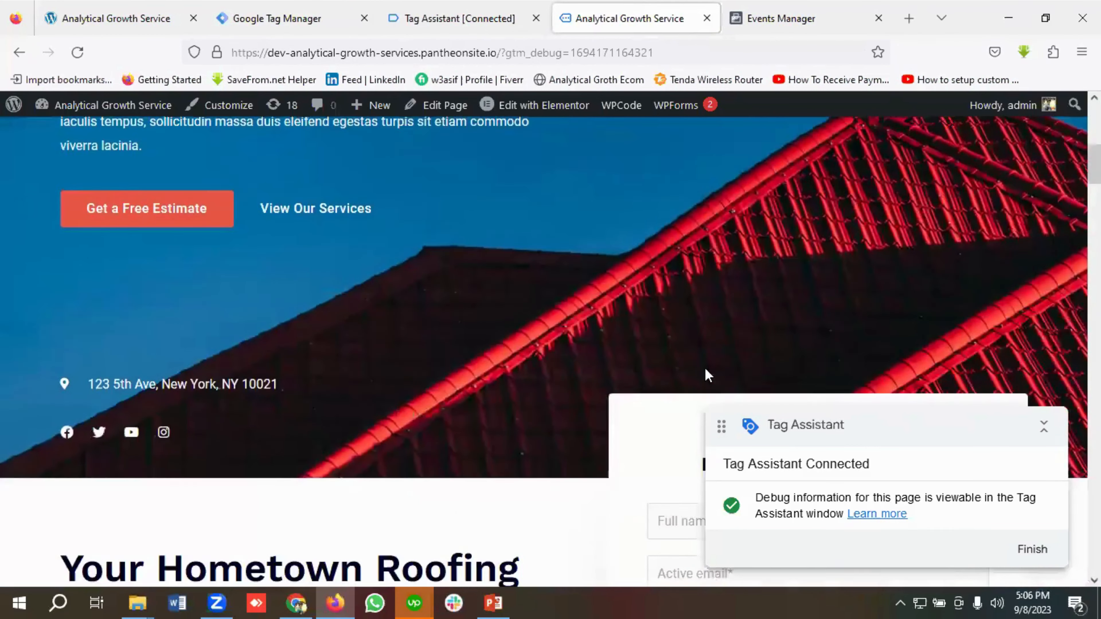
pyautogui.scroll(-3, 703, 347)
pyautogui.scroll(3, 698, 323)
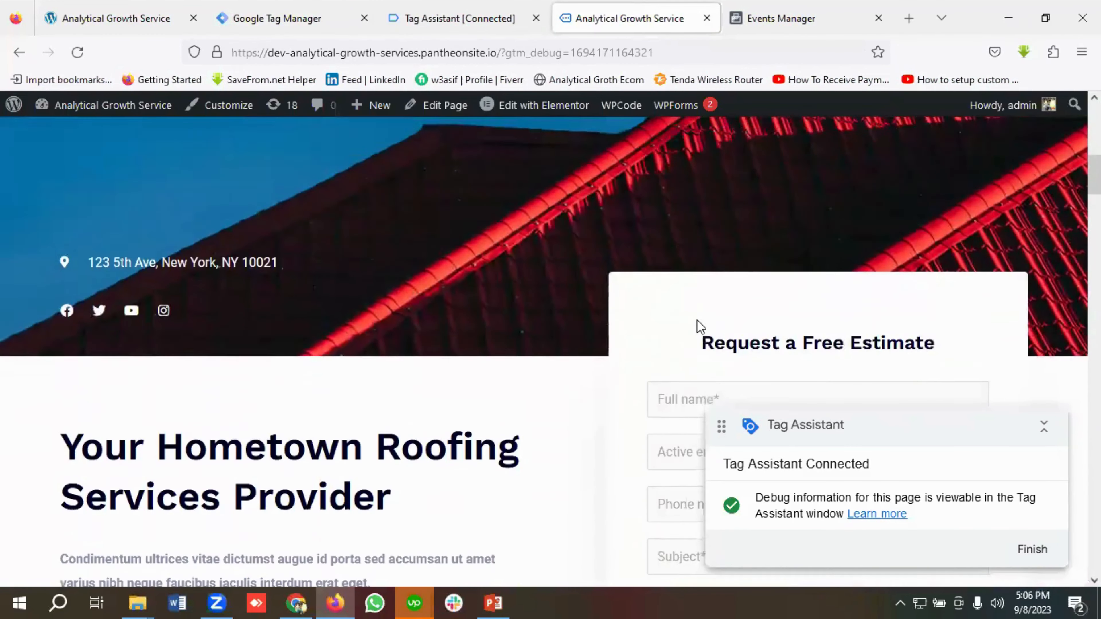
pyautogui.click(679, 401)
pyautogui.click(668, 432)
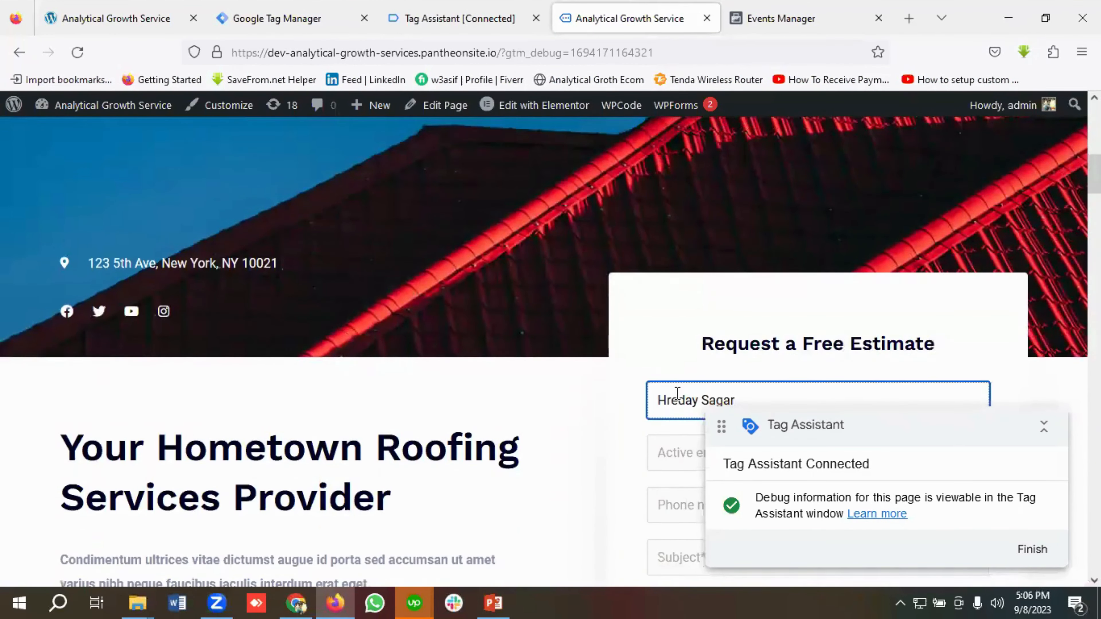
pyautogui.scroll(-2, 674, 387)
pyautogui.click(664, 369)
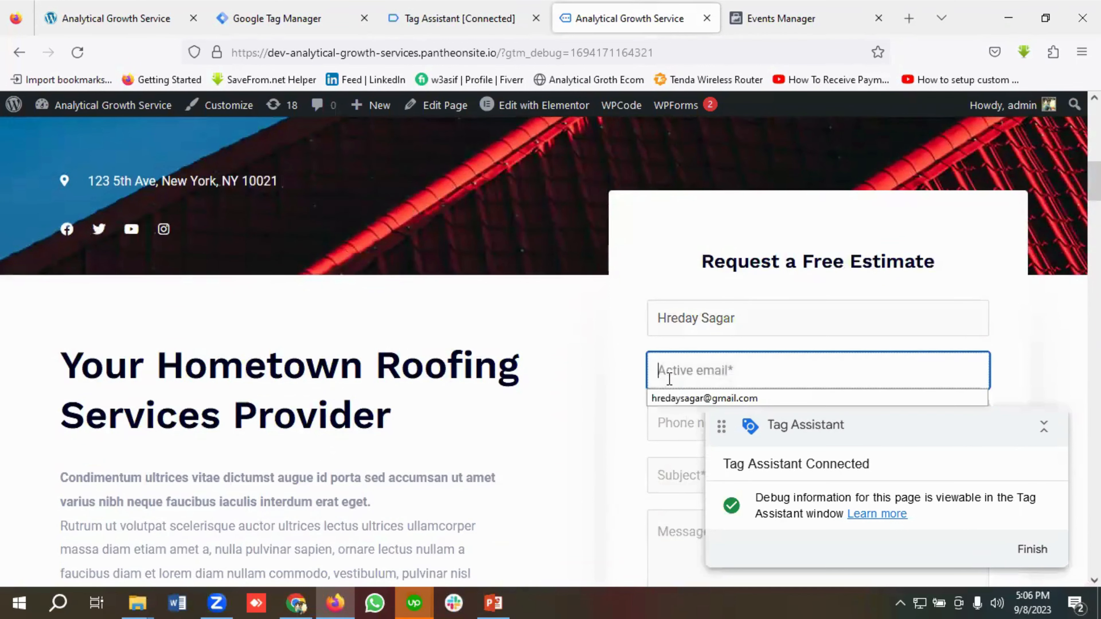
pyautogui.click(667, 399)
pyautogui.scroll(-4, 676, 347)
pyautogui.click(692, 256)
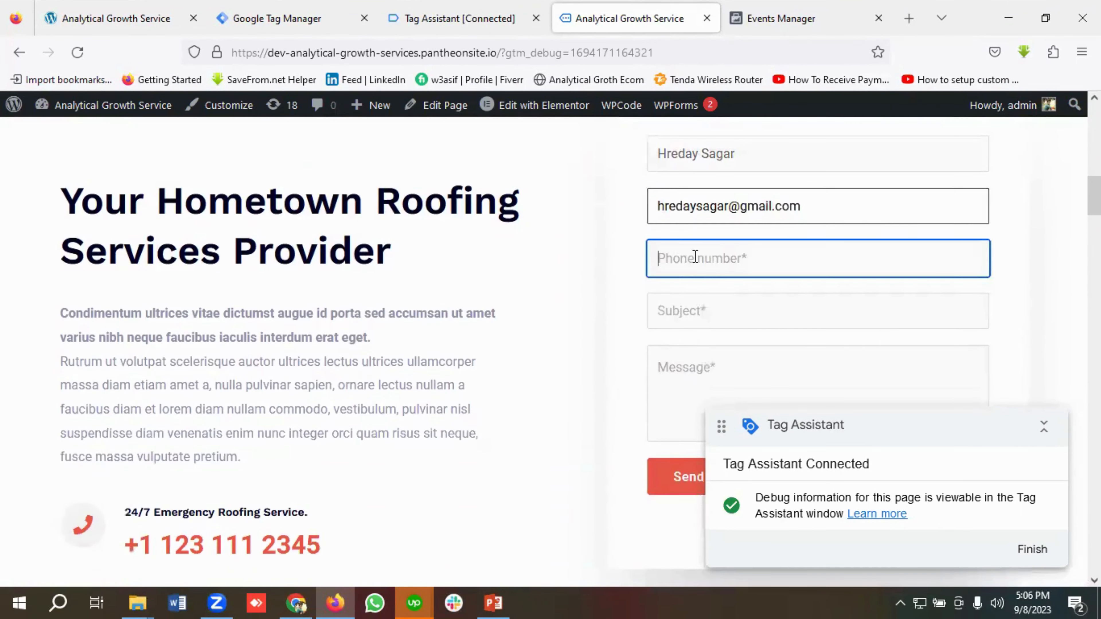
pyautogui.click(684, 286)
# Send the estimate form with subject Lead and message Testing, and check the fired tags in Tag Assistant
pyautogui.click(686, 312)
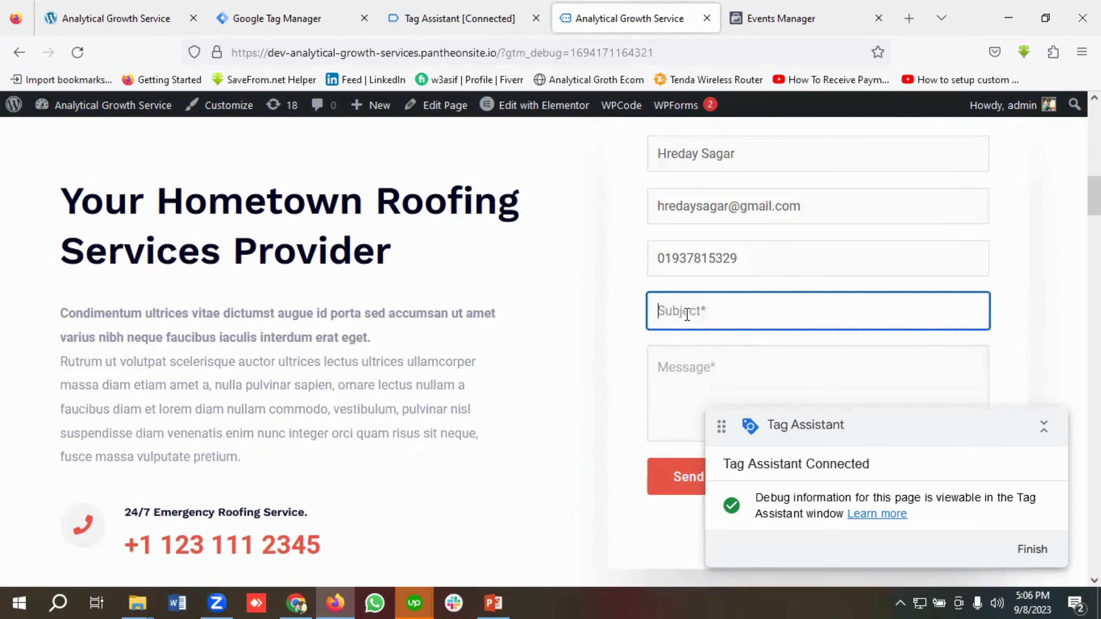
pyautogui.click(683, 339)
pyautogui.click(678, 374)
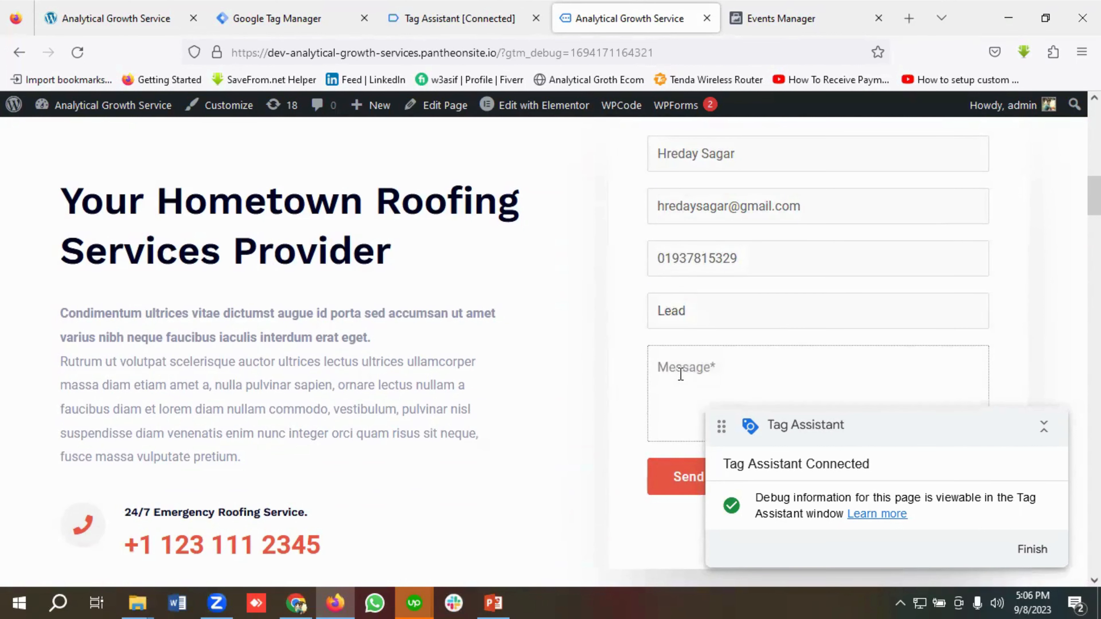
pyautogui.write('Testing')
pyautogui.click(675, 481)
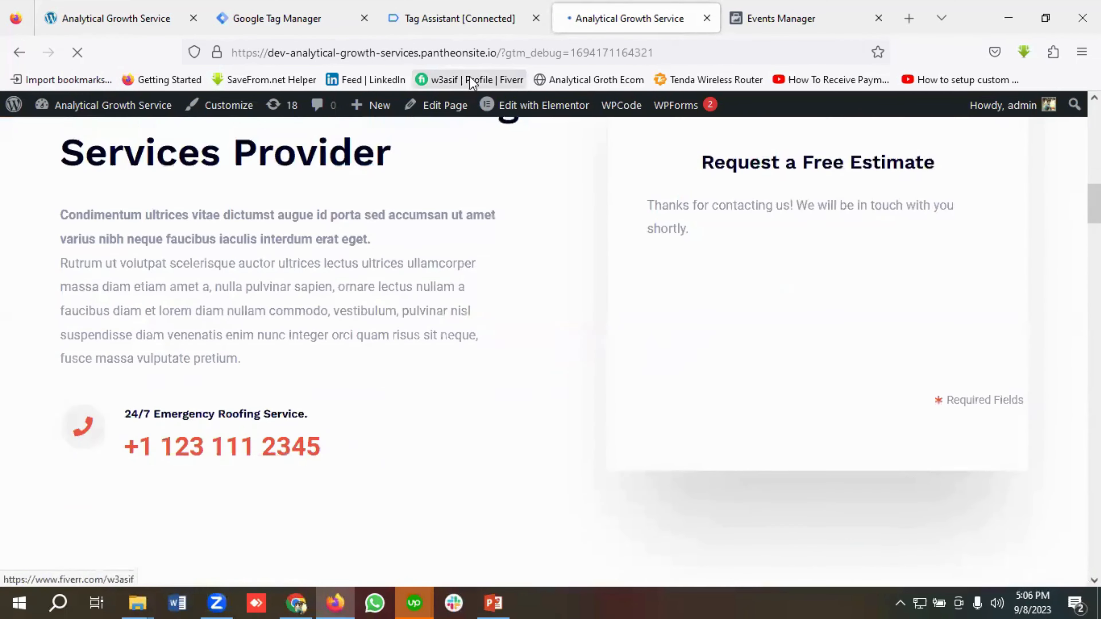
pyautogui.click(460, 6)
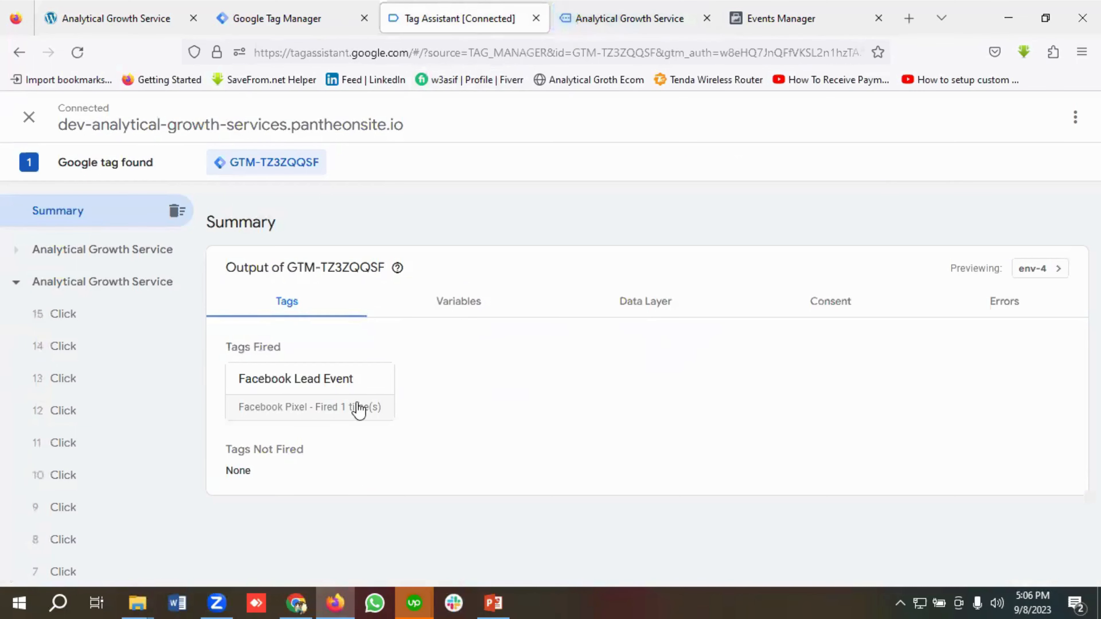